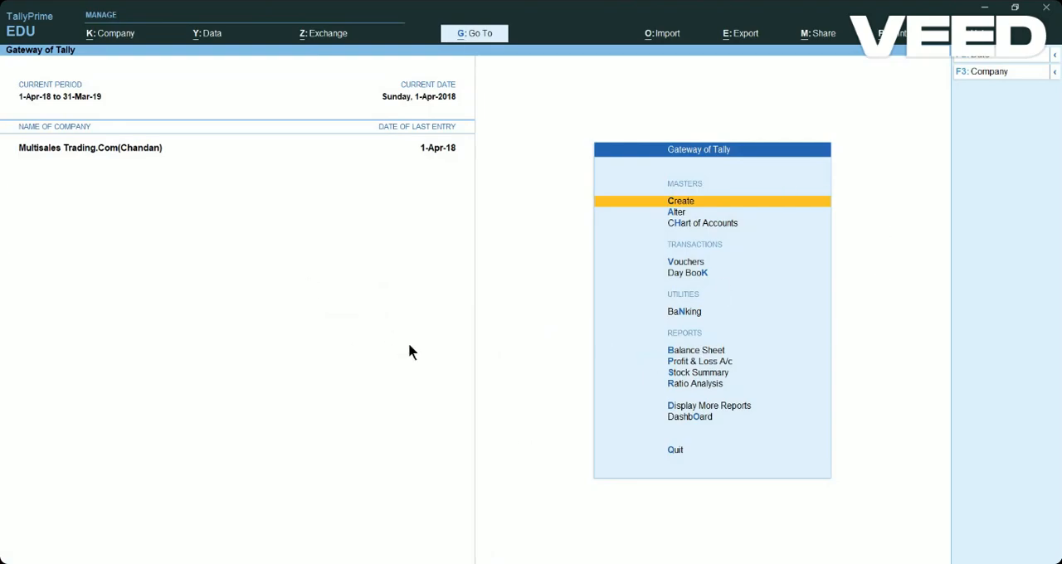
# Shut the open Multisales Trading.Com company.
pyautogui.hotkey('alt', 'k')
pyautogui.press('Down')
pyautogui.press('Down')
pyautogui.press('Down')
pyautogui.press('Down')
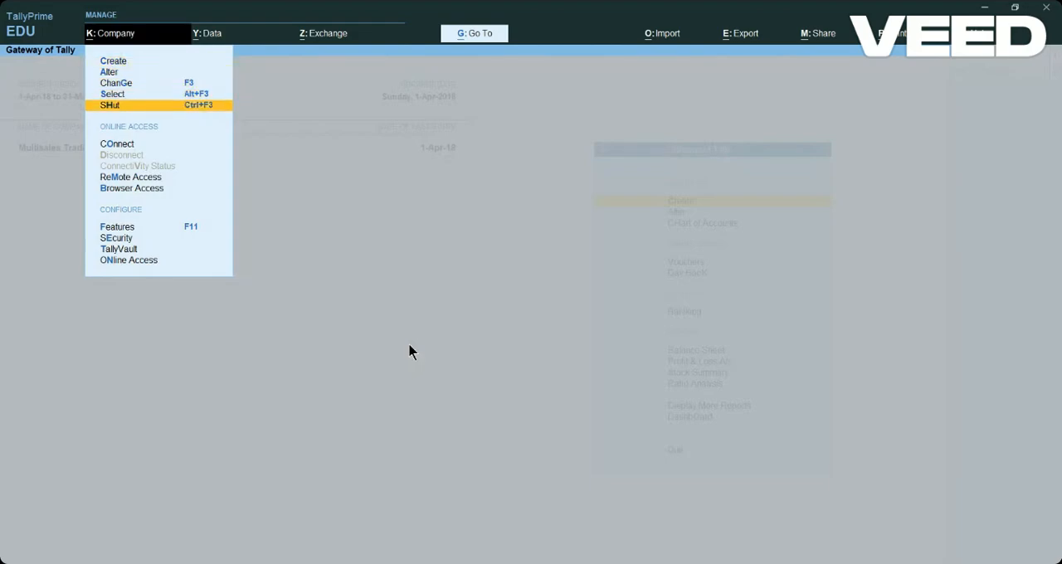
pyautogui.press('Return')
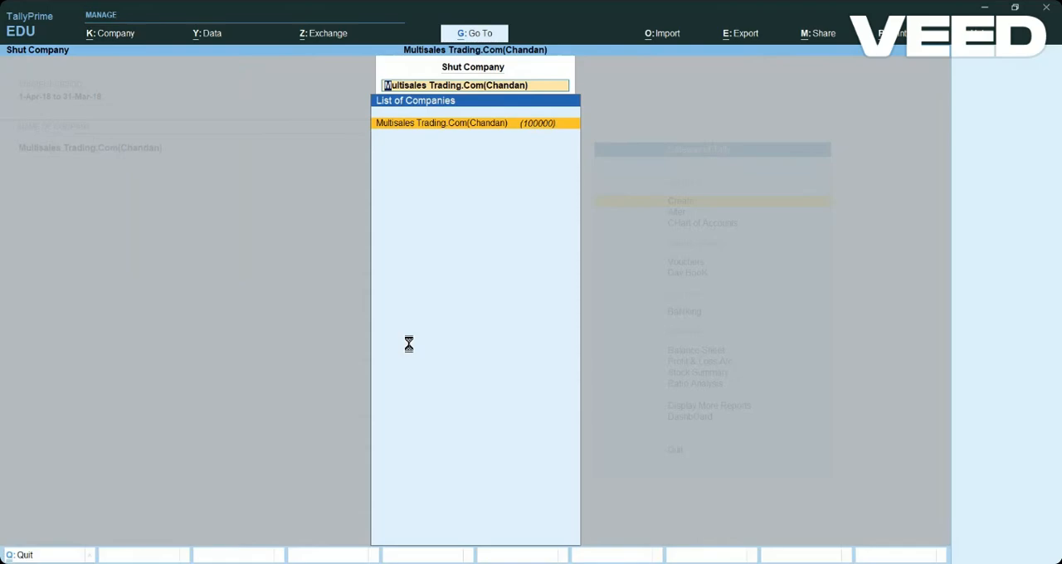
pyautogui.press('Return')
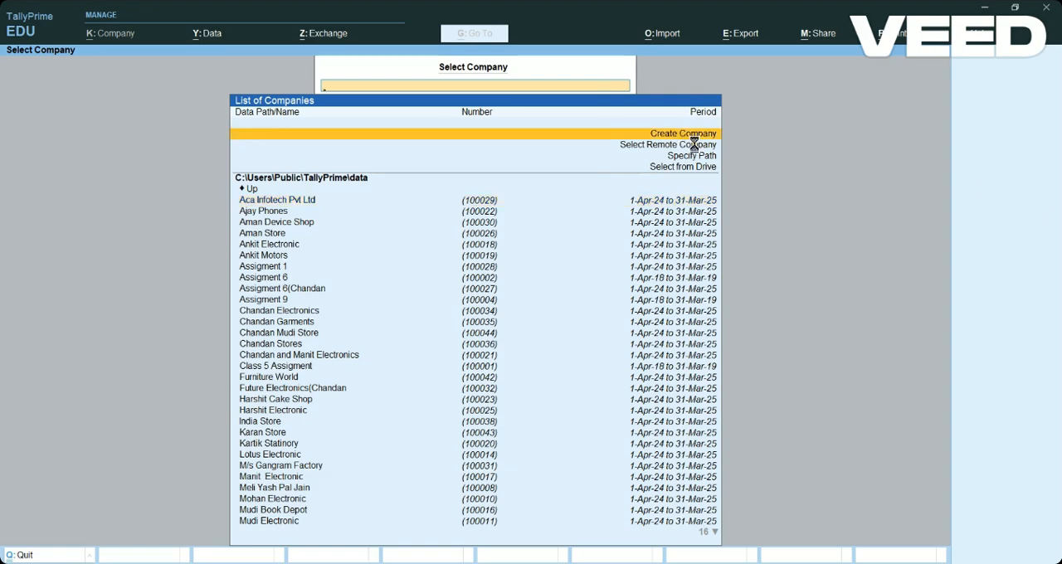
# Begin creating a company named "Nikhil Store", keeping the same mailing name and a blank address.
pyautogui.press('Return')
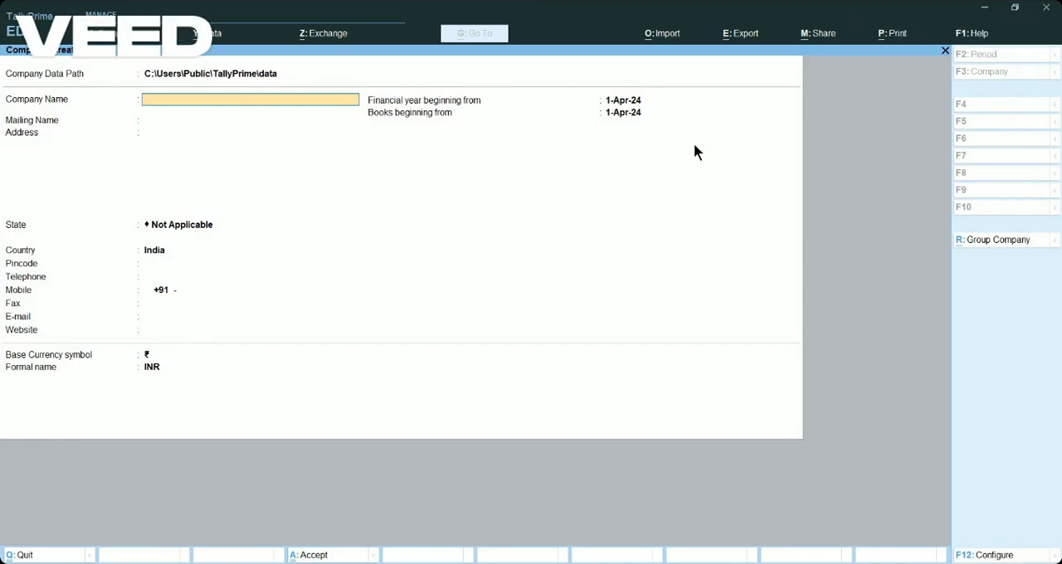
pyautogui.write('Nikhil Store')
pyautogui.press('Return')
pyautogui.press('Return')
pyautogui.press('Return')
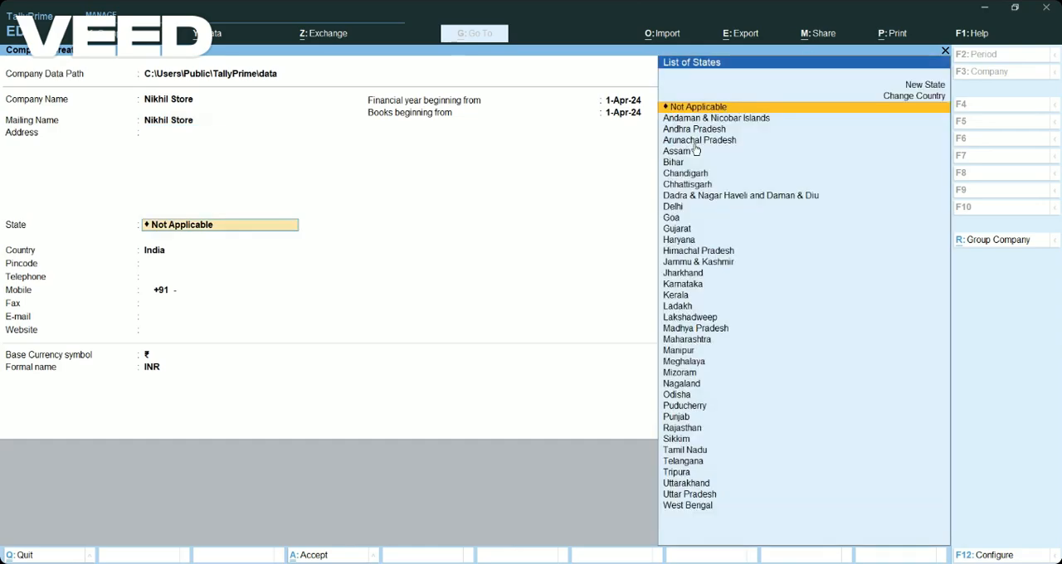
# Set the company's state to Haryana, keeping India as the country and the pincode blank.
pyautogui.press('Down')
pyautogui.press('Down')
pyautogui.press('Down')
pyautogui.press('Down')
pyautogui.press('Down')
pyautogui.press('Down')
pyautogui.press('Down')
pyautogui.press('Down')
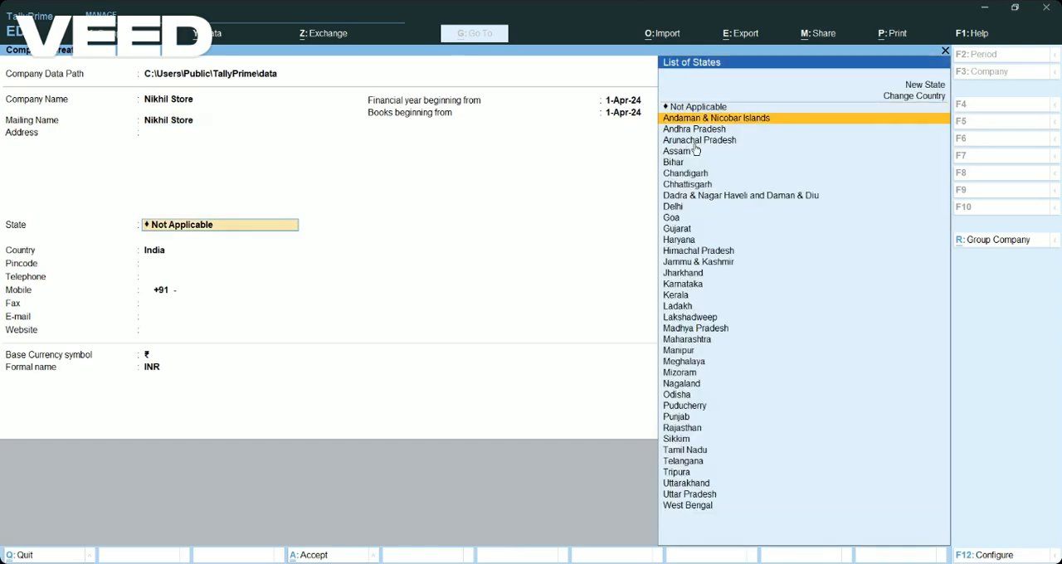
pyautogui.press('Down')
pyautogui.press('Down')
pyautogui.press('Down')
pyautogui.press('Down')
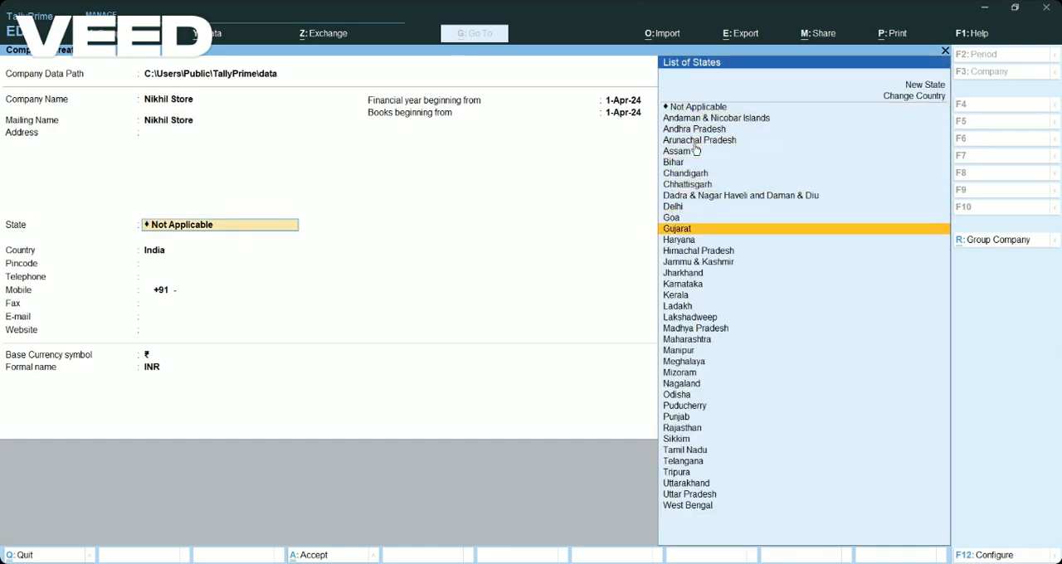
pyautogui.press('Return')
# Save the new company with blank contact details and leave its features screen without changing any settings.
pyautogui.press('Return')
pyautogui.press('Return')
pyautogui.press('Return')
pyautogui.press('Return')
pyautogui.press('Return')
pyautogui.press('Return')
pyautogui.press('Return')
pyautogui.press('Return')
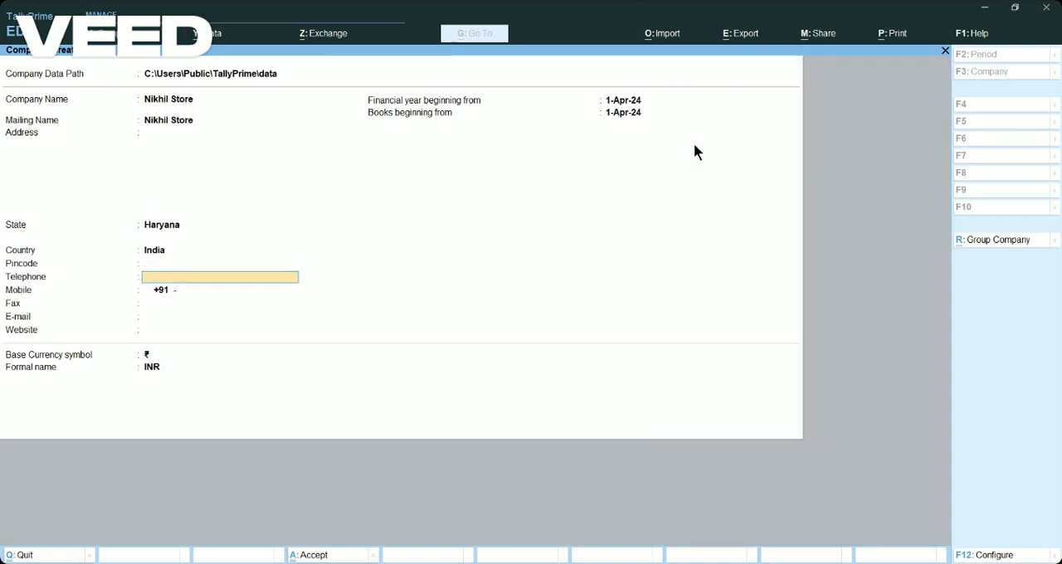
pyautogui.press('Return')
pyautogui.press('Return')
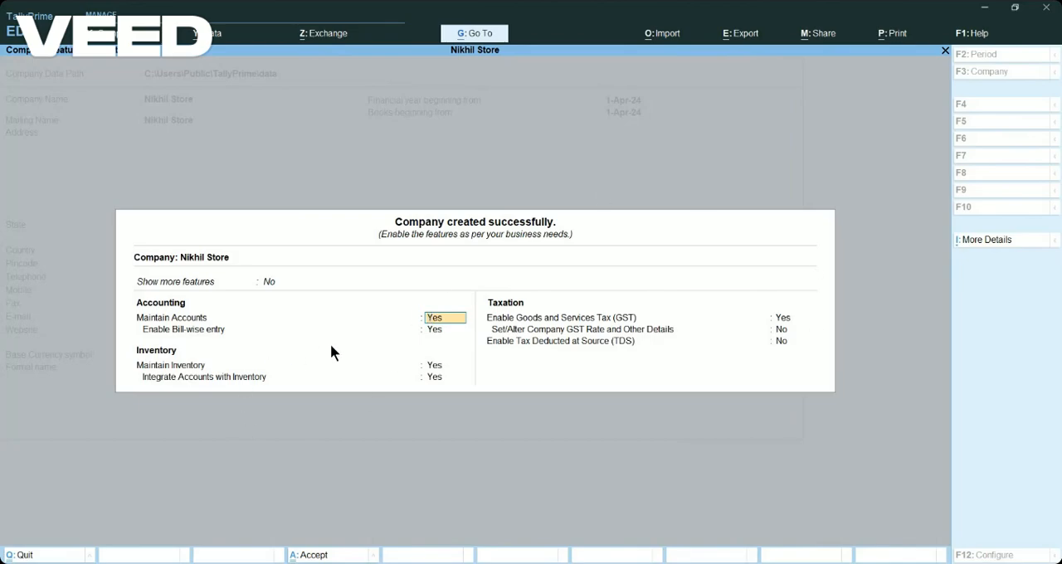
pyautogui.press('BackSpace')
pyautogui.press('Escape')
pyautogui.press('y')
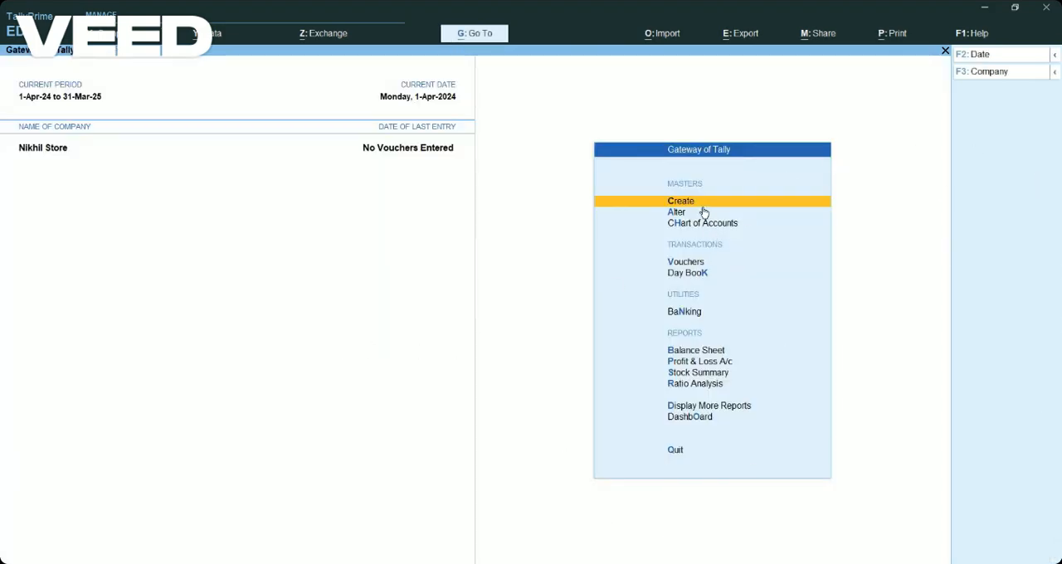
# Start a new ledger master named "Rathore Store" without an alias.
pyautogui.press('Return')
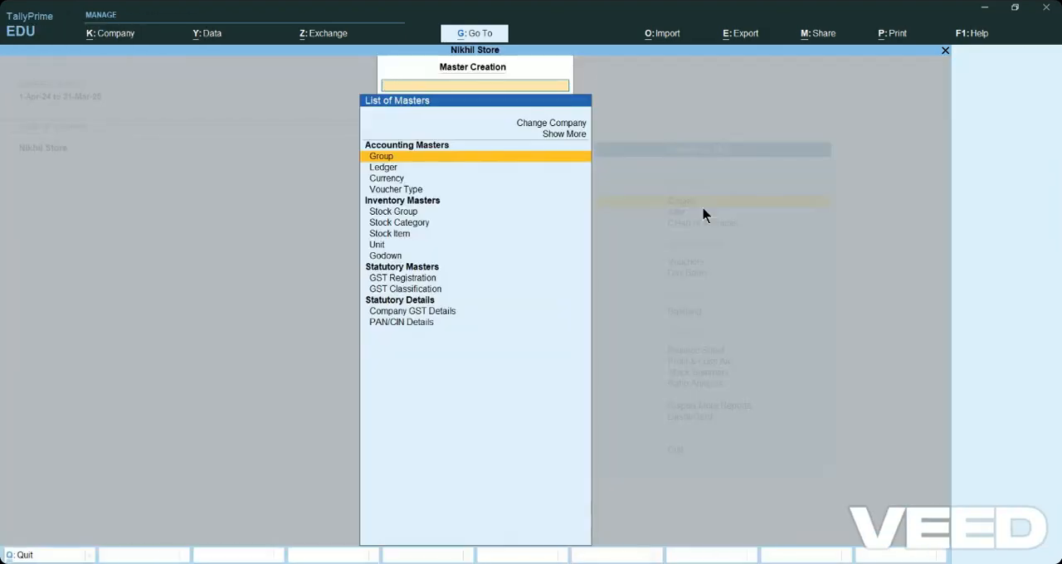
pyautogui.press('Down')
pyautogui.press('Down')
pyautogui.press('Down')
pyautogui.press('Up')
pyautogui.press('Up')
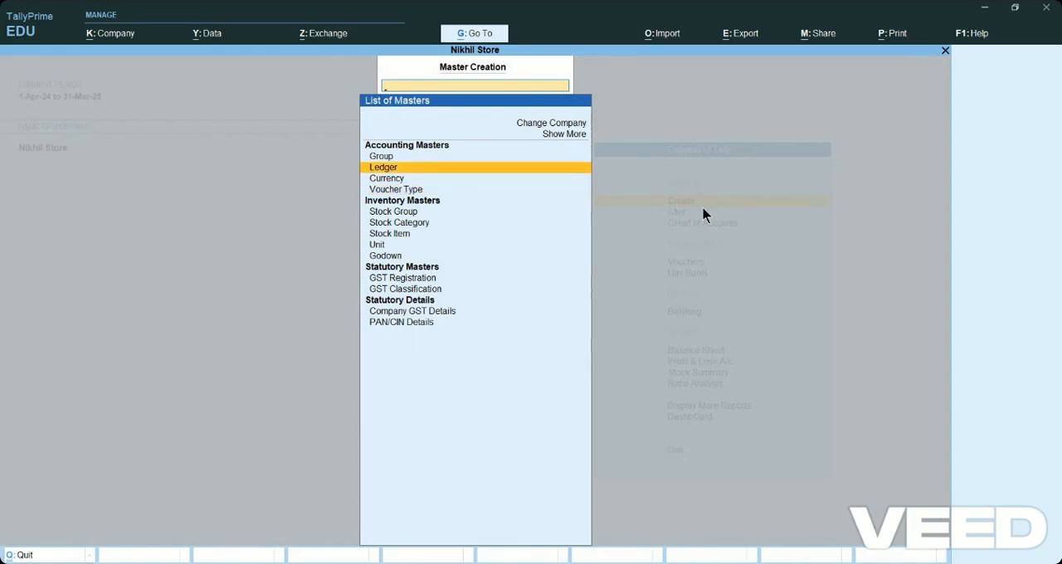
pyautogui.press('Return')
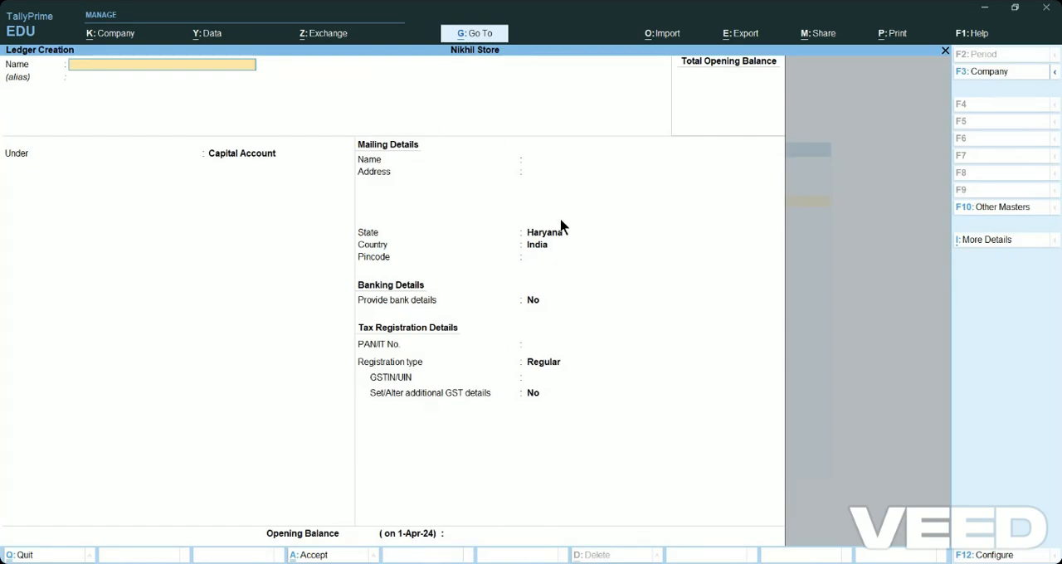
pyautogui.write('Rathore Store')
pyautogui.press('Return')
pyautogui.press('Return')
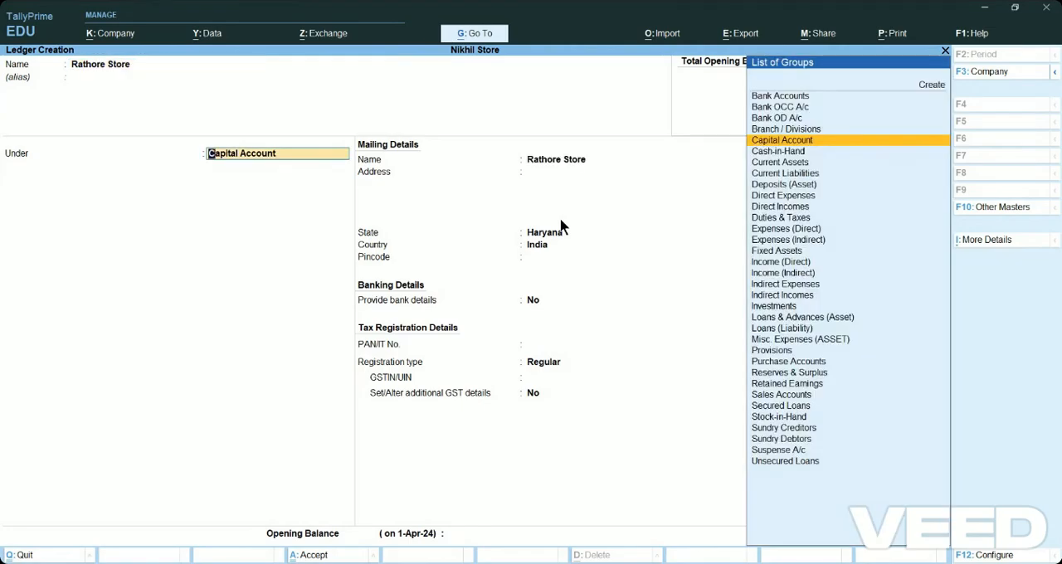
# Place the Rathore Store ledger under the Sundry Debtors group.
pyautogui.press('Down')
pyautogui.press('Down')
pyautogui.press('Down')
pyautogui.press('Down')
pyautogui.press('Down')
pyautogui.press('Down')
pyautogui.press('Down')
pyautogui.press('Down')
pyautogui.press('Down')
pyautogui.press('Down')
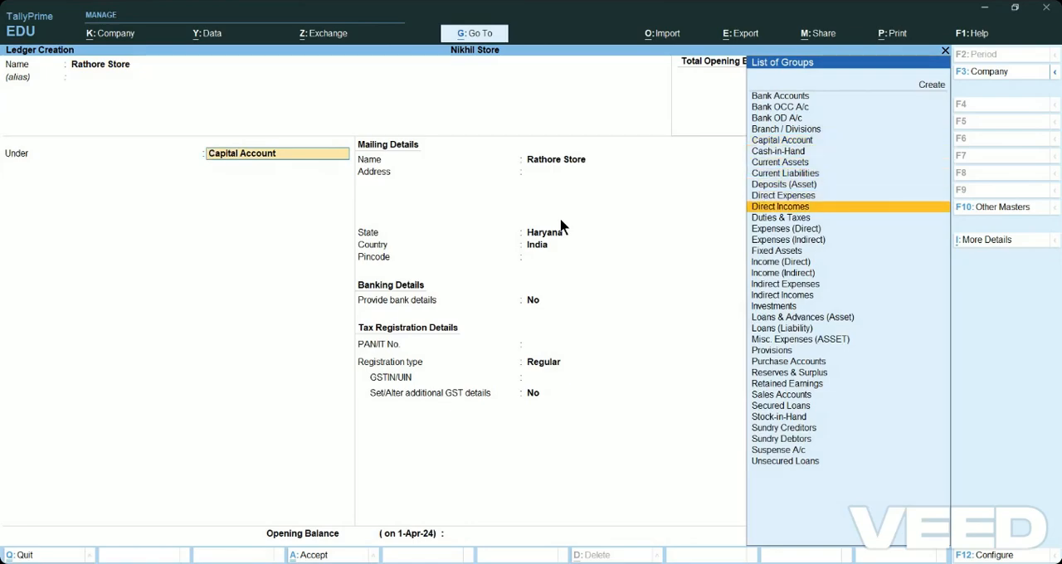
pyautogui.press('Down')
pyautogui.press('Down')
pyautogui.press('Down')
pyautogui.press('Down')
pyautogui.press('Down')
pyautogui.press('Down')
pyautogui.press('Down')
pyautogui.press('Down')
pyautogui.press('Down')
pyautogui.press('Down')
pyautogui.press('Down')
pyautogui.press('Down')
pyautogui.press('Down')
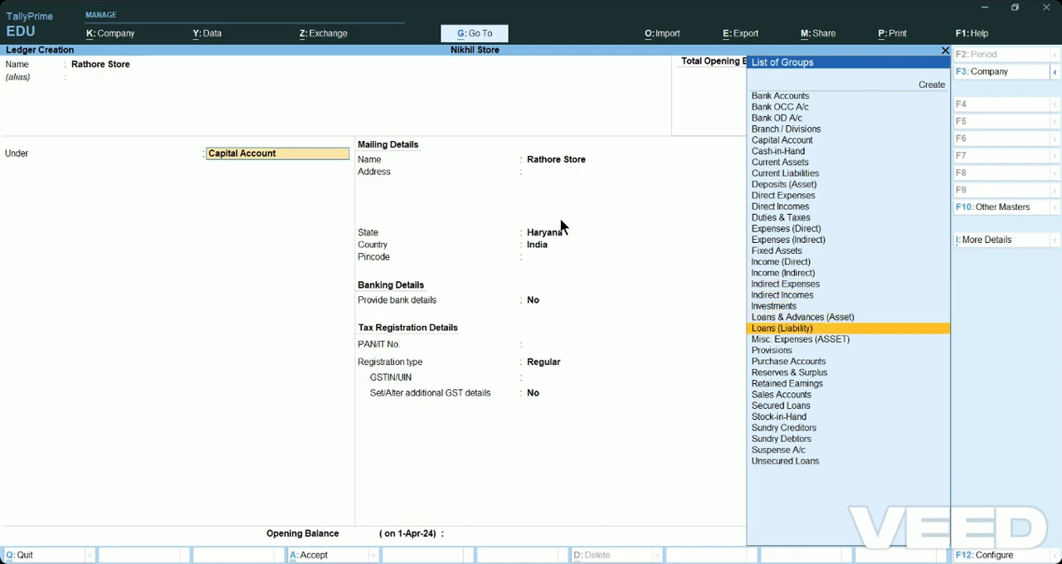
pyautogui.press('Down')
pyautogui.press('Down')
pyautogui.press('Down')
pyautogui.press('Down')
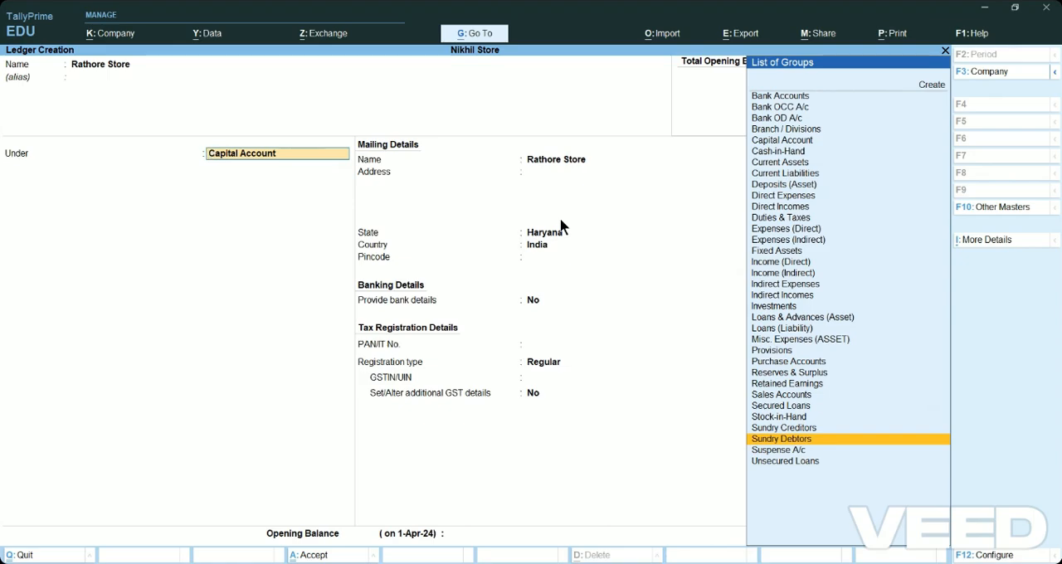
pyautogui.press('Return')
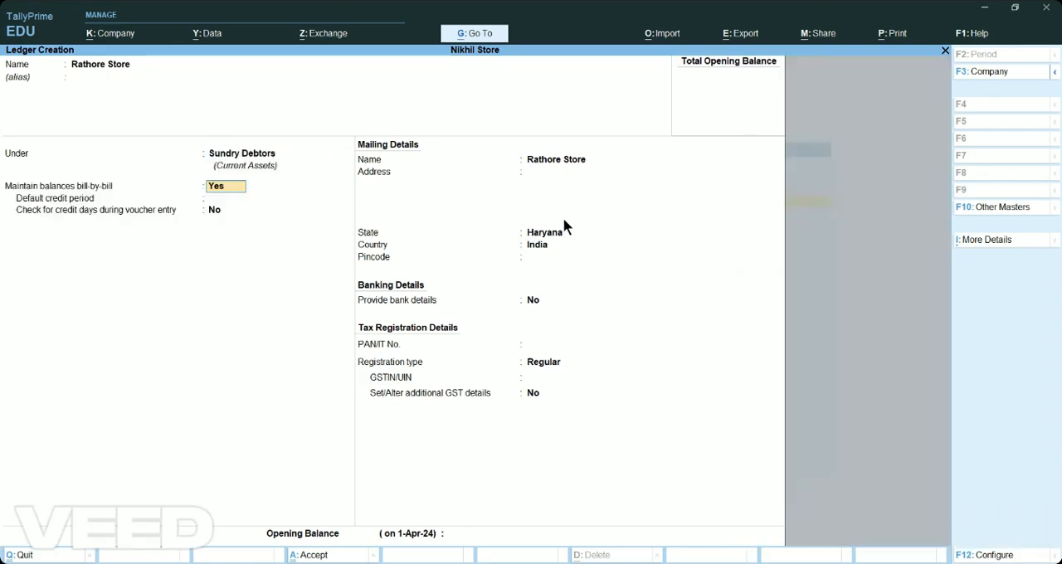
# Keep the Rathore Store ledger's default bill-by-bill, mailing and banking settings, with Regular as the GST registration type.
pyautogui.press('Return')
pyautogui.press('Return')
pyautogui.press('Return')
pyautogui.press('Return')
pyautogui.press('Return')
pyautogui.press('Return')
pyautogui.press('Return')
pyautogui.press('Return')
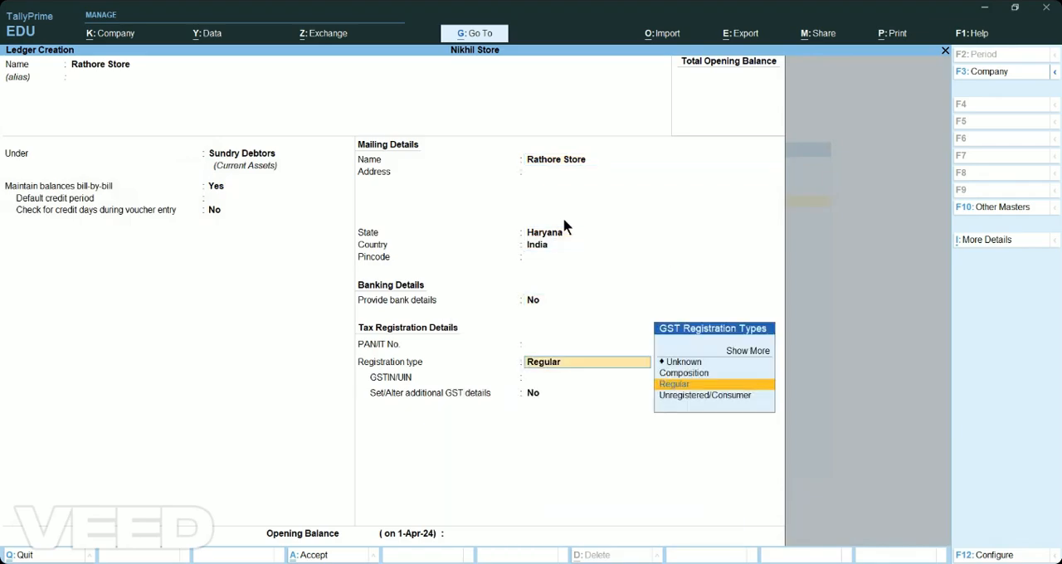
pyautogui.press('Return')
pyautogui.press('Return')
pyautogui.press('Return')
pyautogui.press('Return')
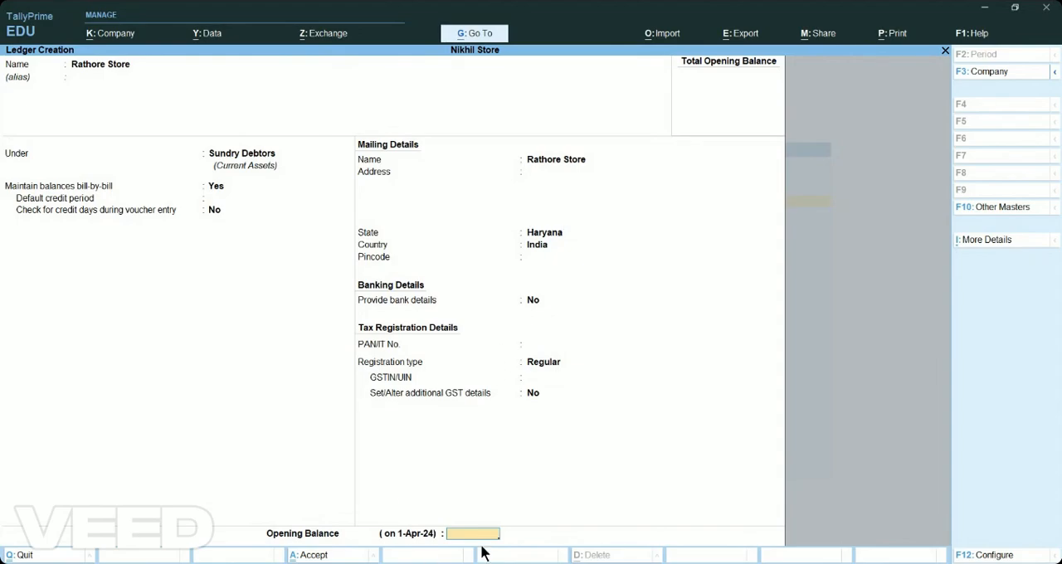
# Enter an opening balance of 36,200 Dr for Rathore Store and save the ledger.
pyautogui.press('Return')
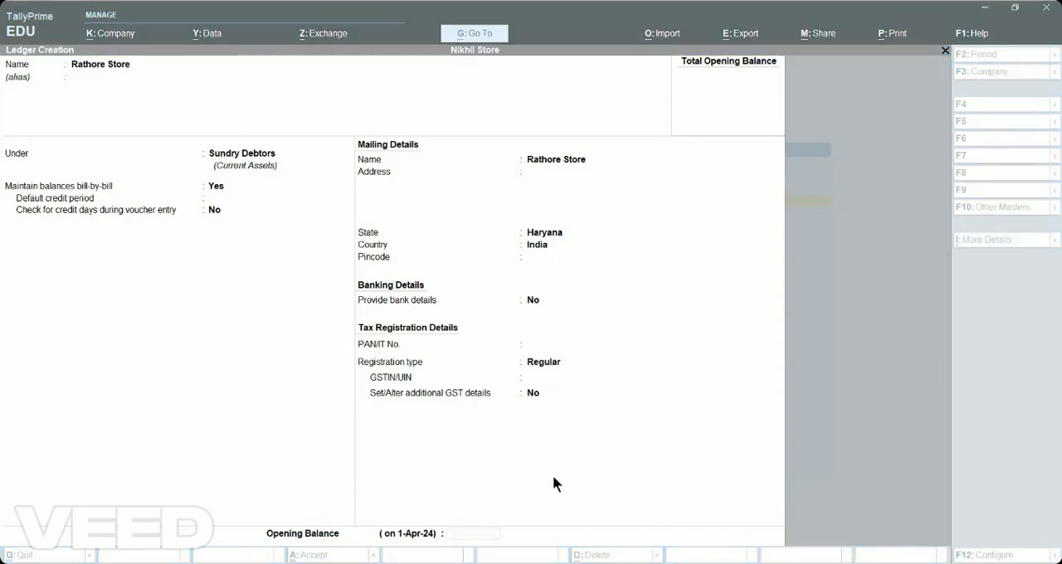
pyautogui.press('BackSpace')
pyautogui.press('BackSpace')
pyautogui.press('BackSpace')
pyautogui.press('BackSpace')
pyautogui.press('BackSpace')
pyautogui.press('Return')
pyautogui.press('Return')
pyautogui.press('Return')
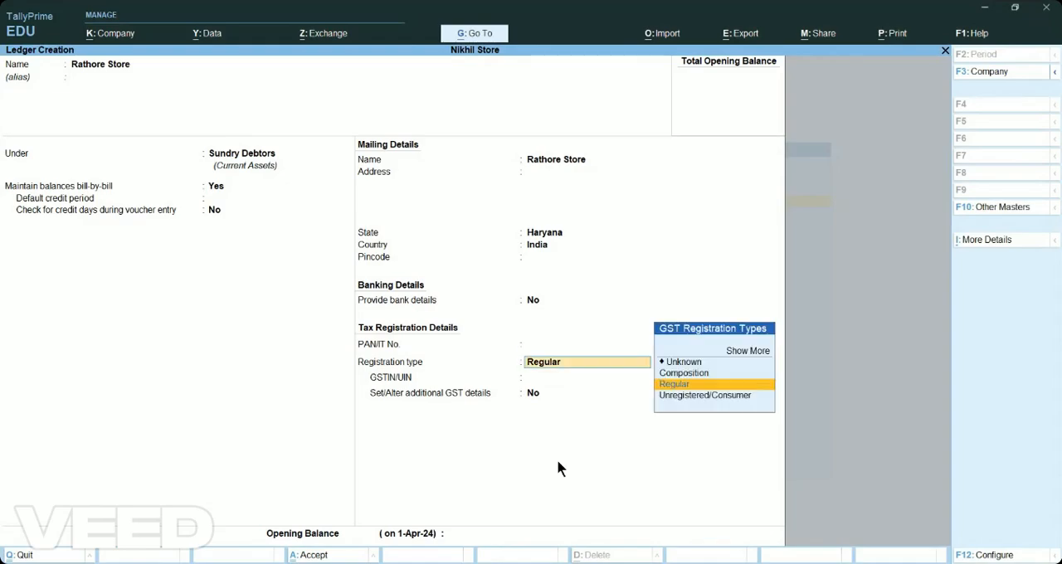
pyautogui.press('Return')
pyautogui.write('36200')
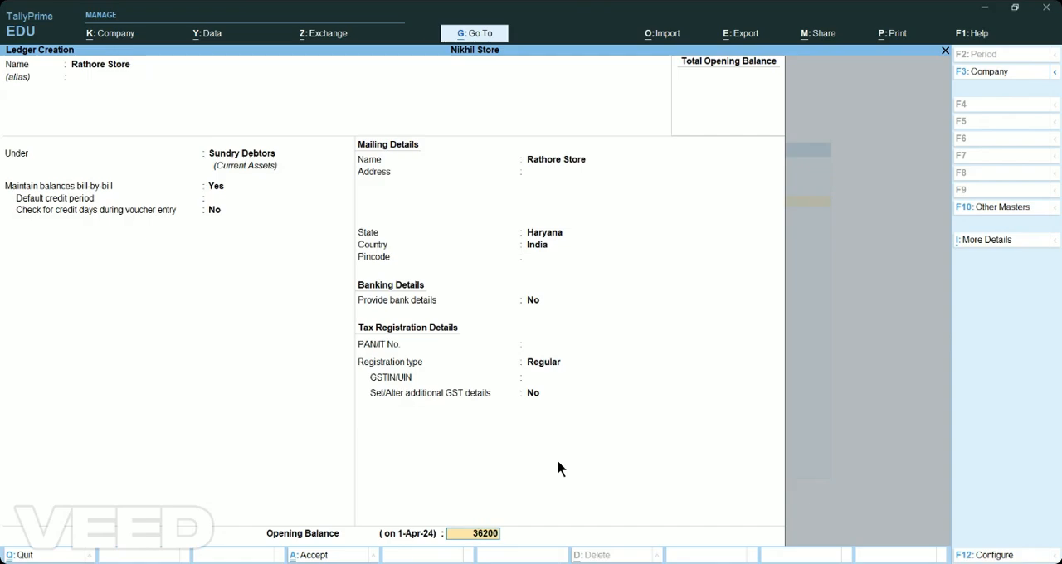
pyautogui.press('Return')
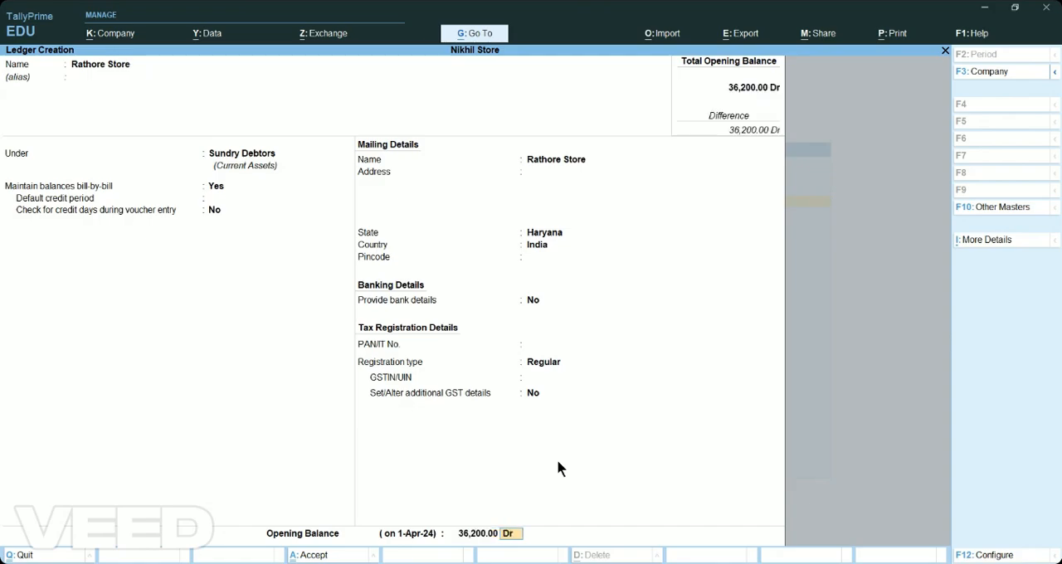
pyautogui.press('Return')
pyautogui.press('Return')
pyautogui.press('Return')
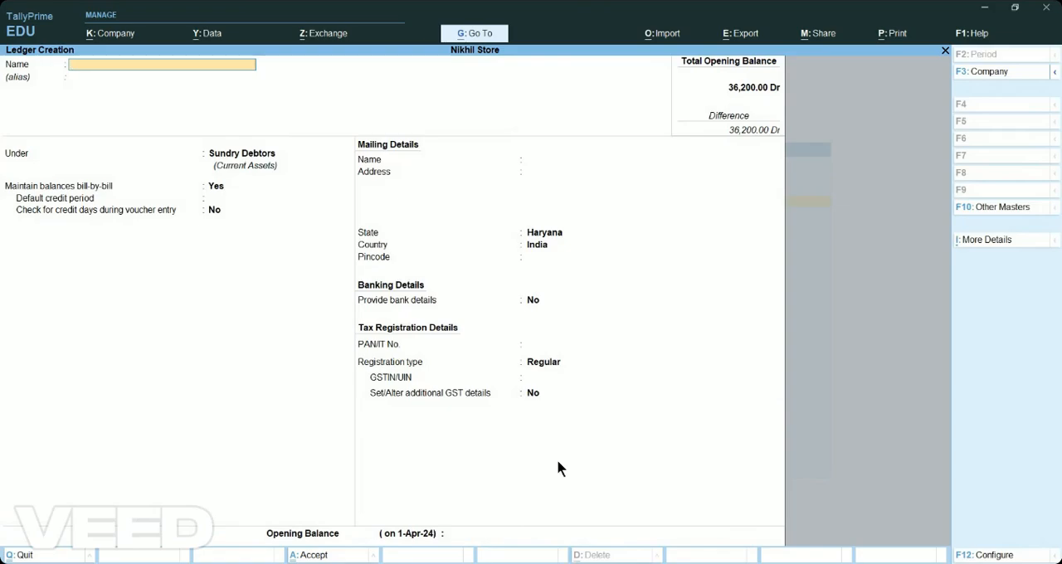
# Start a ledger named "Furniture World" and place it under the Sundry Creditors group.
pyautogui.write('Furniture world')
pyautogui.press('Return')
pyautogui.press('Return')
pyautogui.press('Up')
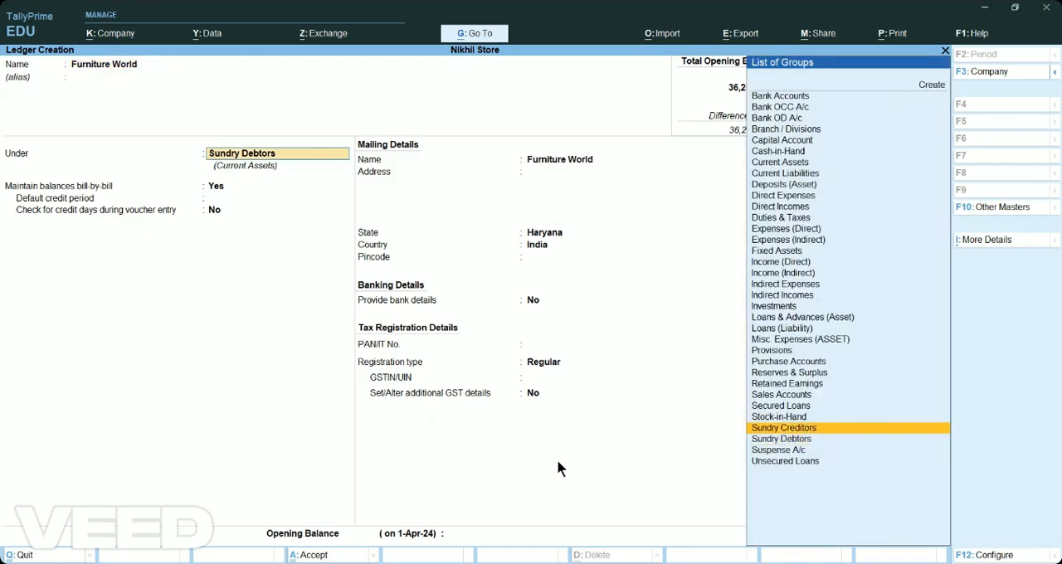
pyautogui.press('Return')
pyautogui.press('Return')
pyautogui.press('Return')
pyautogui.press('Return')
pyautogui.press('Return')
pyautogui.press('Return')
pyautogui.press('Return')
pyautogui.press('Return')
pyautogui.press('Return')
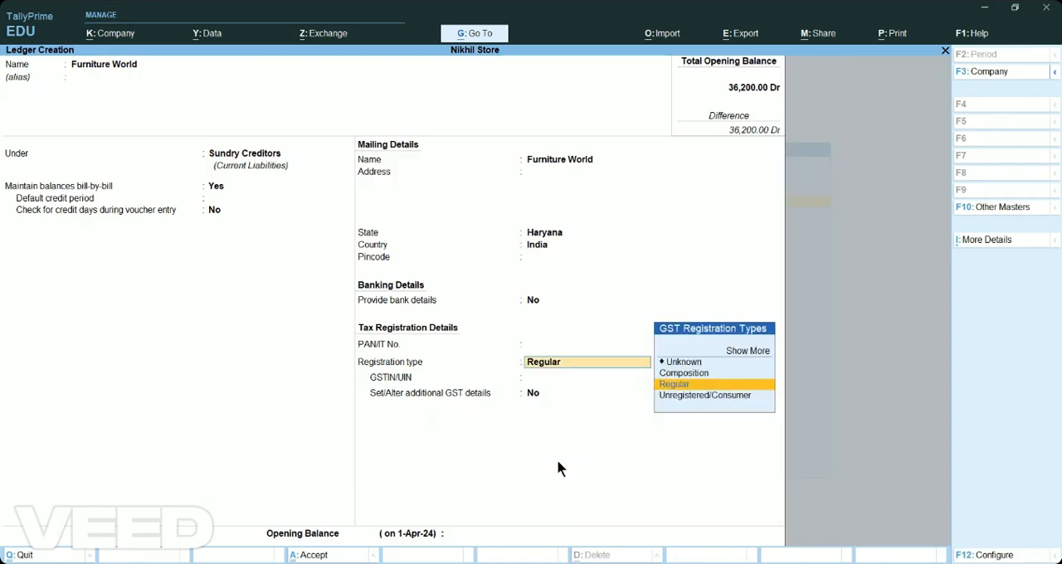
# Keep Furniture World's default details, enter an opening balance of 65,322 Cr and save the ledger.
pyautogui.press('Return')
pyautogui.press('Return')
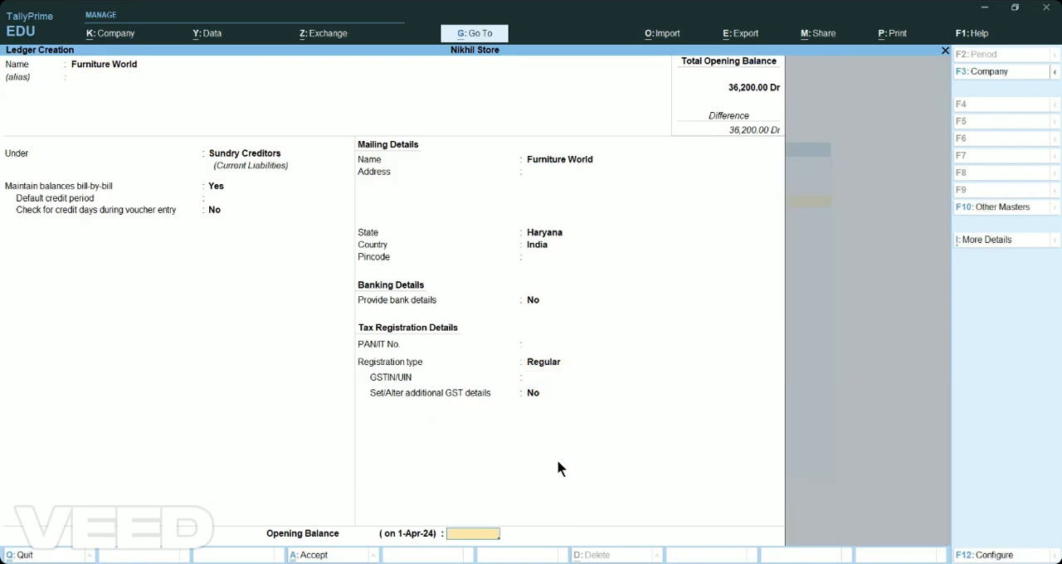
pyautogui.write('65322')
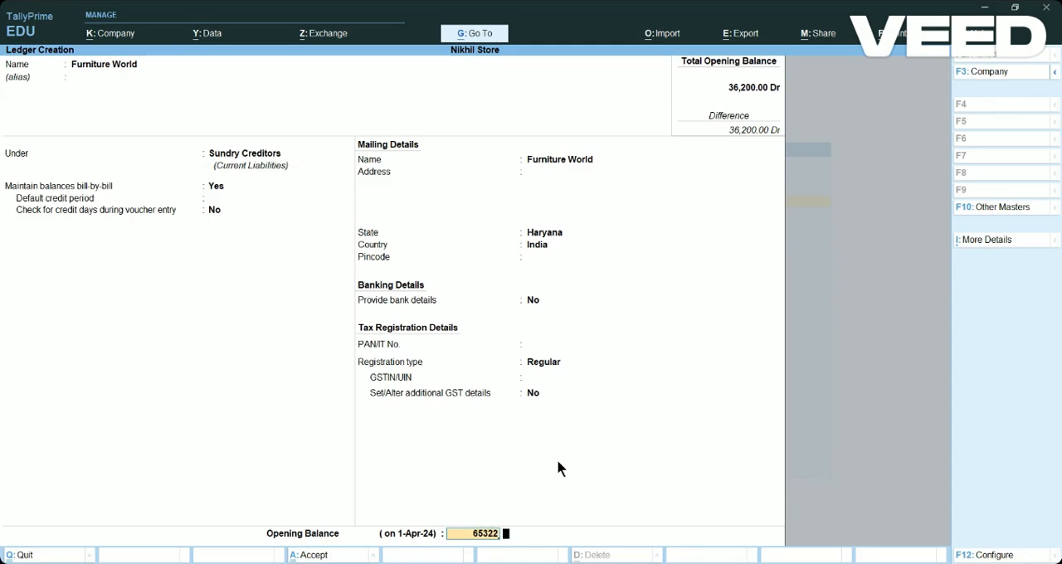
pyautogui.press('Return')
pyautogui.press('Return')
pyautogui.press('Return')
pyautogui.press('Return')
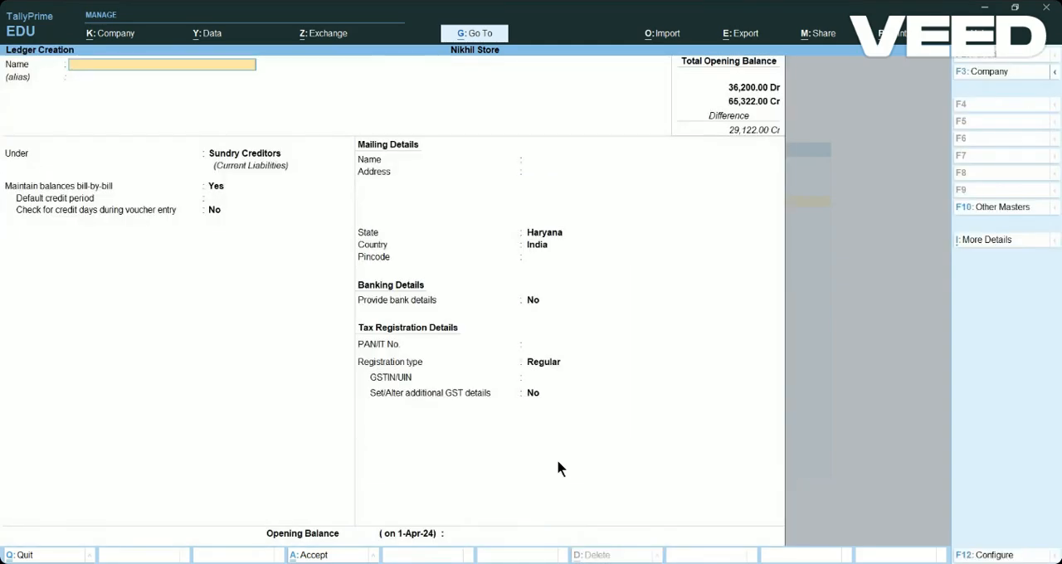
# Start a ledger named "HDFC Bank" and place it under the Bank Accounts group.
pyautogui.write('HDFC Bank')
pyautogui.press('Return')
pyautogui.press('Return')
pyautogui.press('Up')
pyautogui.press('Up')
pyautogui.press('Up')
pyautogui.press('Up')
pyautogui.press('Up')
pyautogui.press('Up')
pyautogui.press('Up')
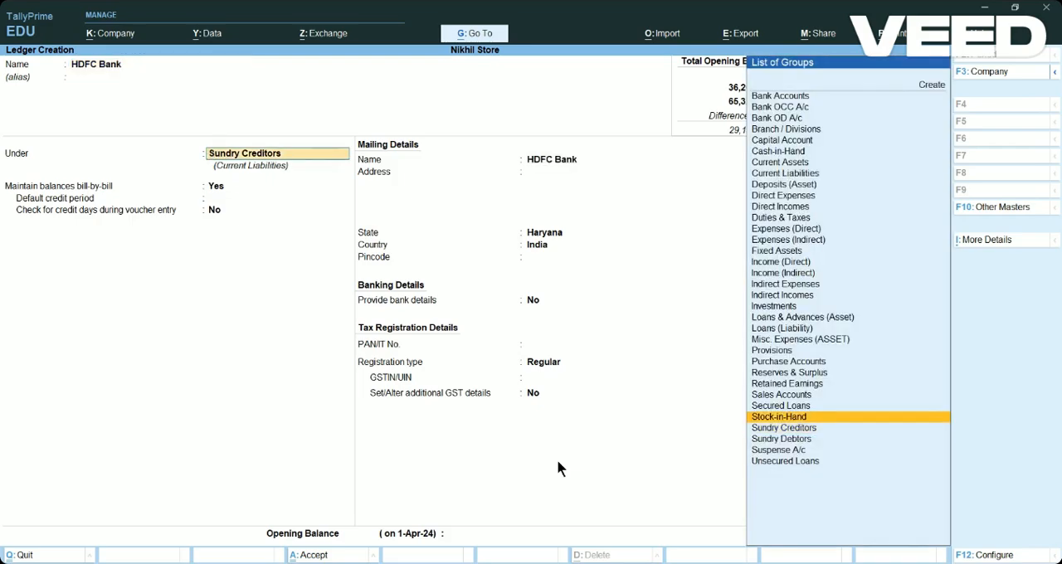
pyautogui.press('Up')
pyautogui.press('Up')
pyautogui.press('Up')
pyautogui.press('Up')
pyautogui.press('Up')
pyautogui.press('Up')
pyautogui.press('Up')
pyautogui.press('Up')
pyautogui.press('Up')
pyautogui.press('Up')
pyautogui.press('Up')
pyautogui.press('Up')
pyautogui.press('Up')
pyautogui.press('Up')
pyautogui.press('Up')
pyautogui.press('Up')
pyautogui.press('Up')
pyautogui.press('Up')
pyautogui.press('Up')
pyautogui.press('Up')
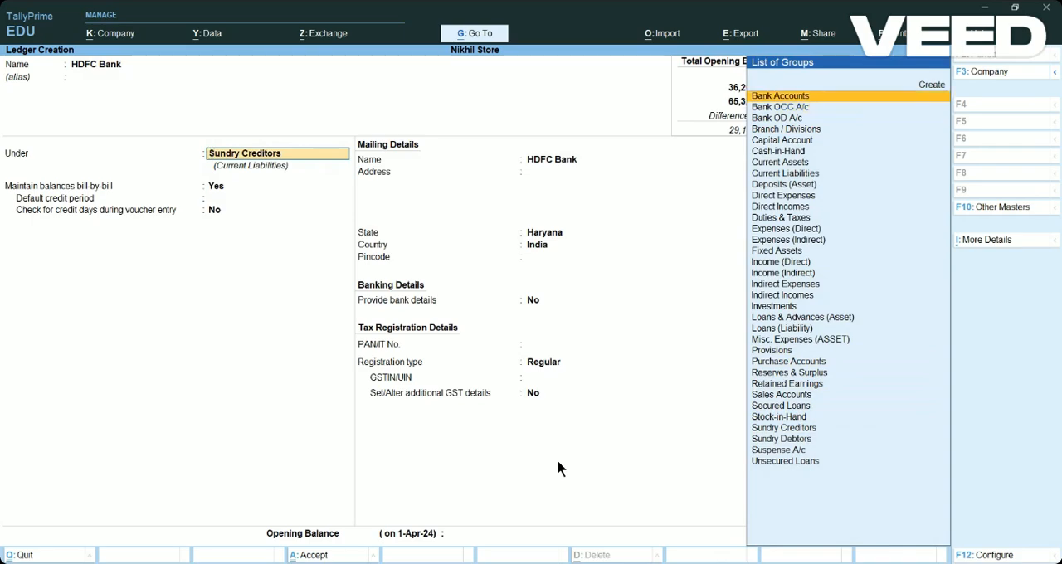
pyautogui.press('Return')
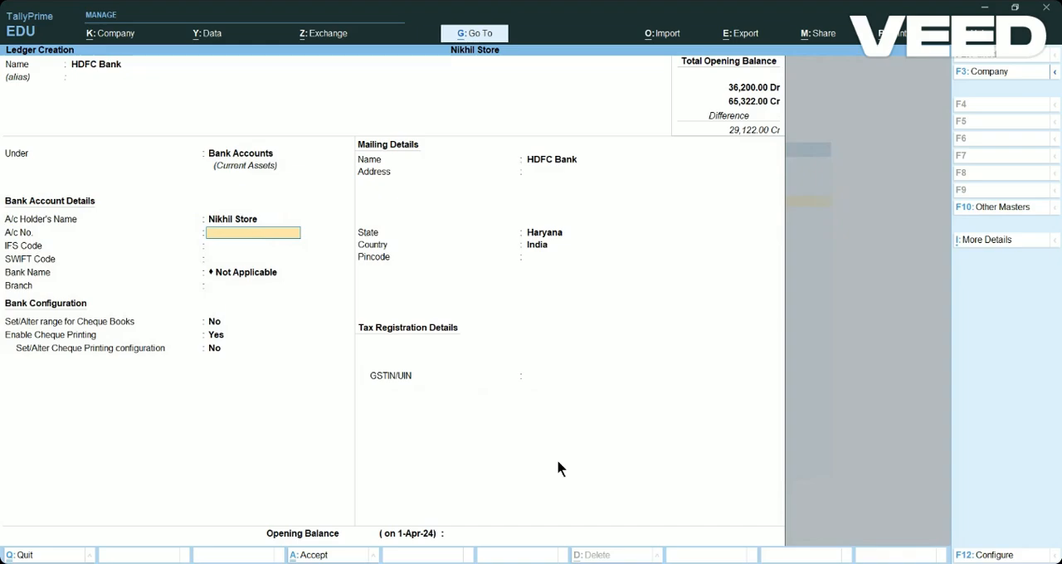
# Keep HDFC Bank's default details, enter an opening balance of 35,000 Dr, save the ledger and leave ledger creation.
pyautogui.press('Return')
pyautogui.press('Return')
pyautogui.press('Return')
pyautogui.press('Return')
pyautogui.press('Return')
pyautogui.press('Return')
pyautogui.press('Return')
pyautogui.press('Return')
pyautogui.press('Return')
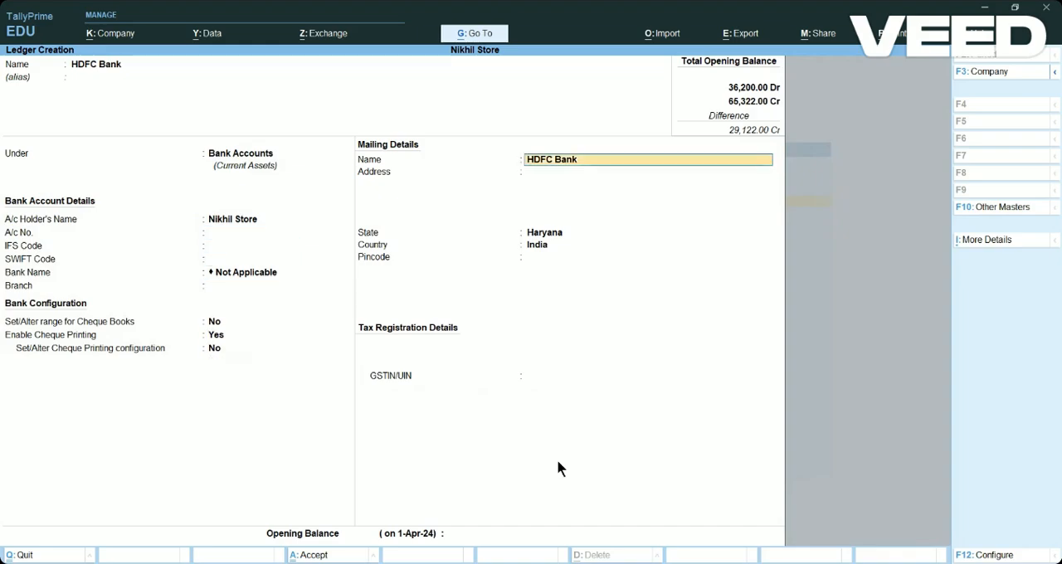
pyautogui.press('Return')
pyautogui.press('Return')
pyautogui.press('Return')
pyautogui.press('Return')
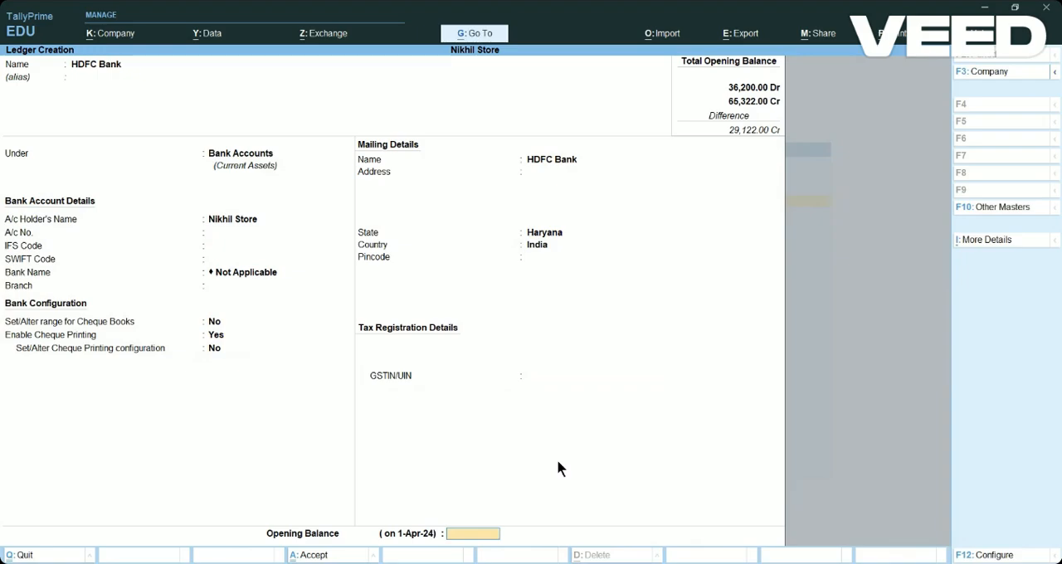
pyautogui.write('35000')
pyautogui.press('Return')
pyautogui.press('Return')
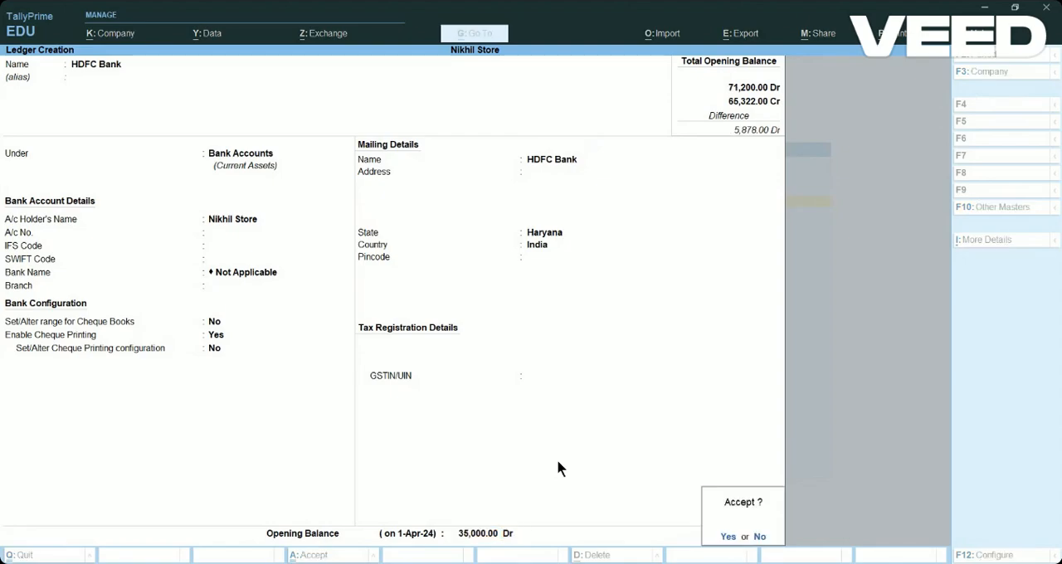
pyautogui.press('Return')
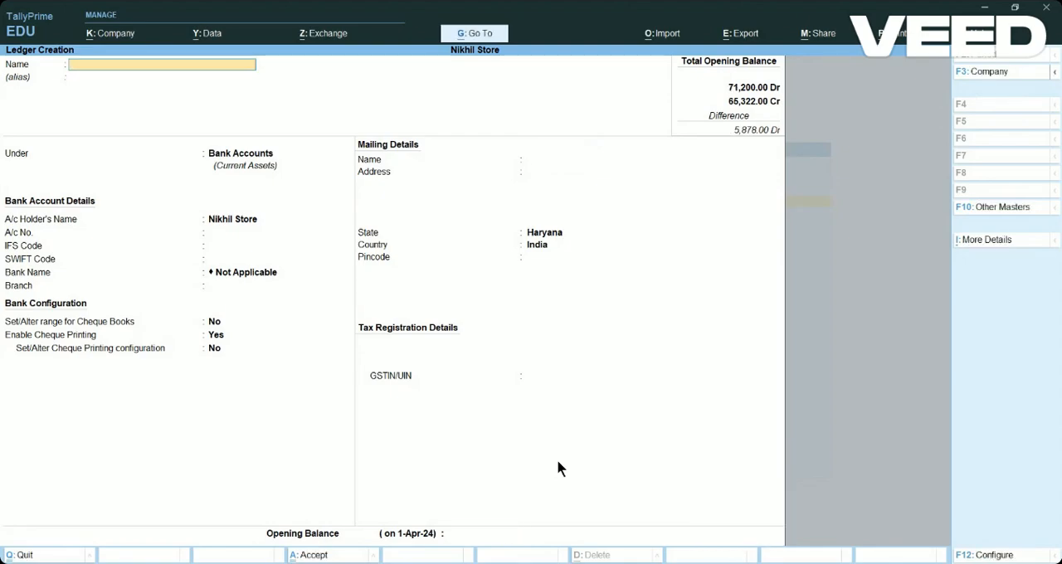
pyautogui.press('Escape')
pyautogui.press('Return')
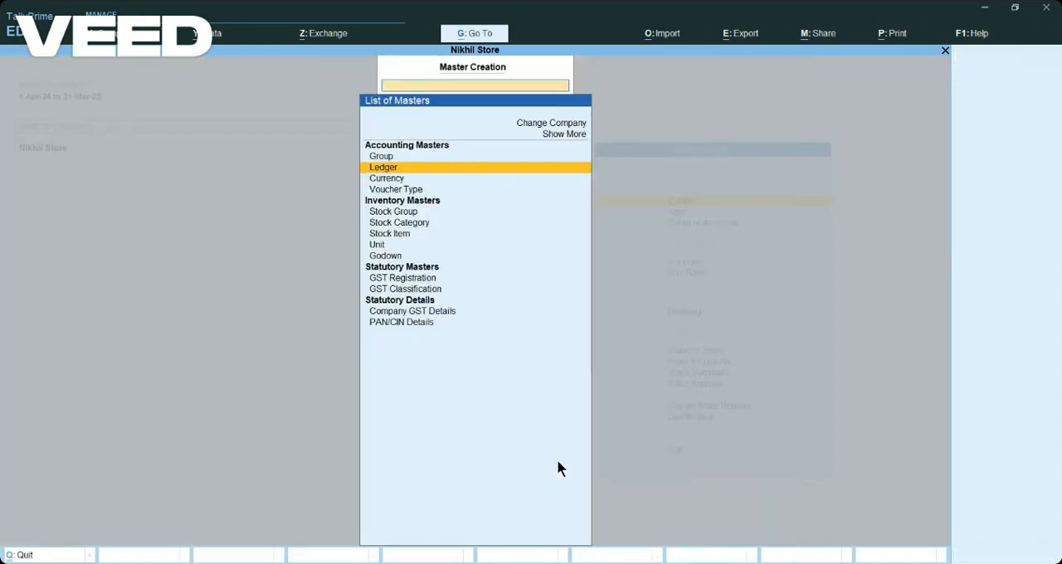
# Create a godown named "Shop 1" under Primary, save it and leave godown creation.
pyautogui.press('Down')
pyautogui.press('Down')
pyautogui.press('Down')
pyautogui.press('Down')
pyautogui.press('Down')
pyautogui.press('Down')
pyautogui.press('Down')
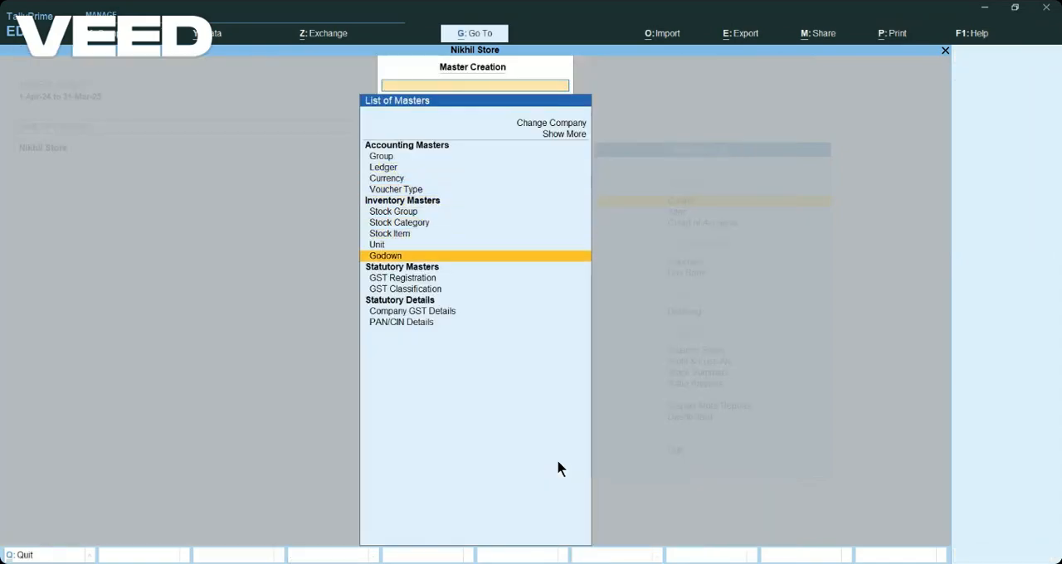
pyautogui.press('Return')
pyautogui.press('c')
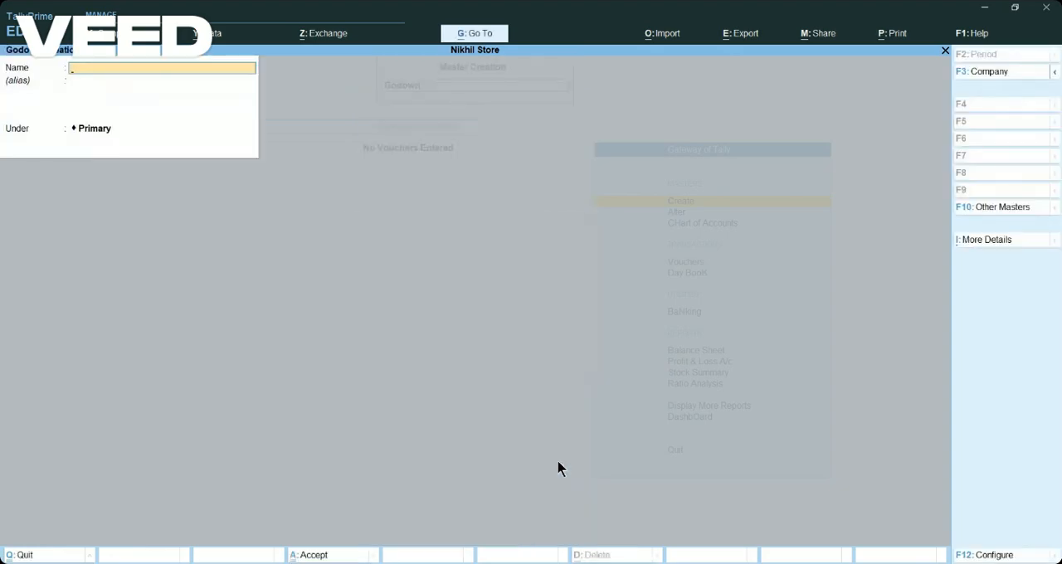
pyautogui.write('Shop')
pyautogui.press('Return')
pyautogui.press('Return')
pyautogui.press('Return')
pyautogui.press('Return')
pyautogui.press('Escape')
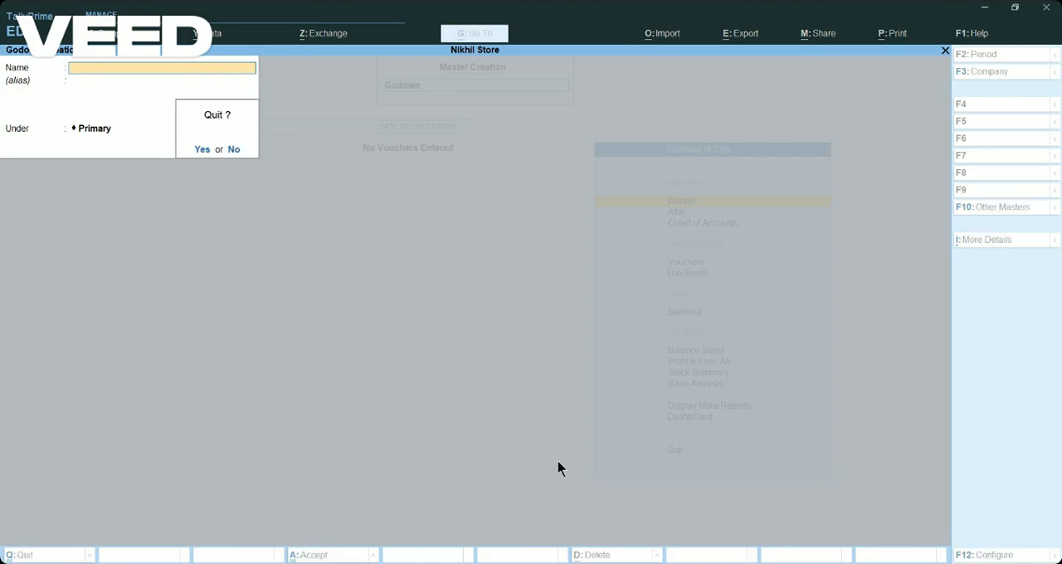
pyautogui.press('Return')
# Start a new stock item named "Milk" without an alias.
pyautogui.press('Up')
pyautogui.press('Up')
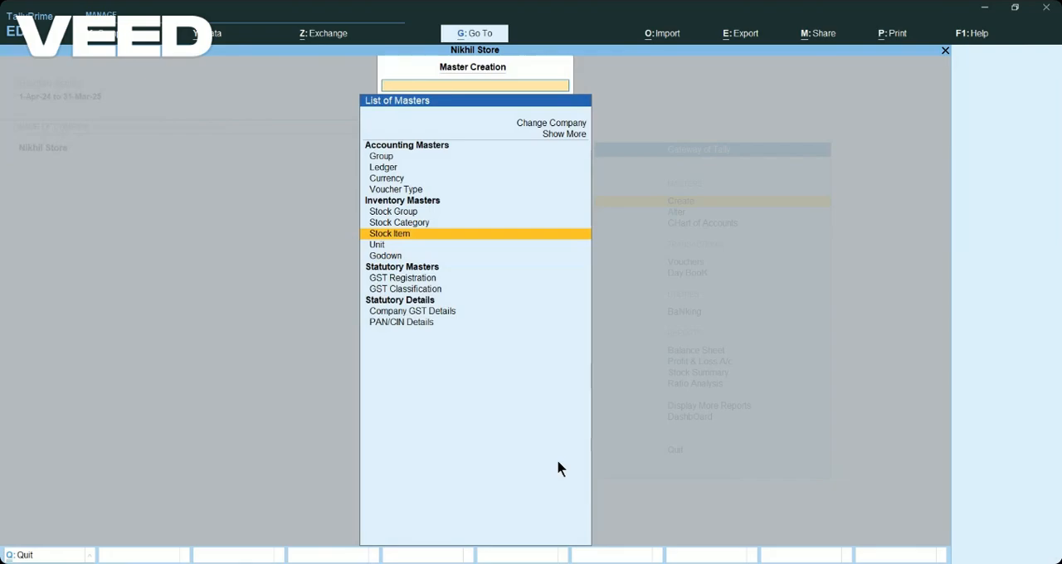
pyautogui.press('Return')
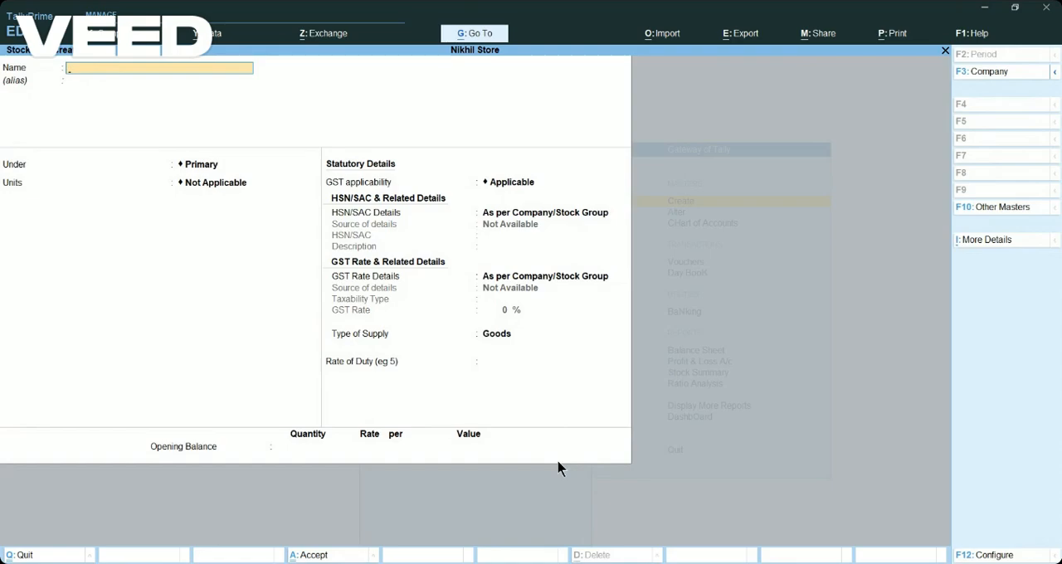
pyautogui.write('Milk')
pyautogui.press('Return')
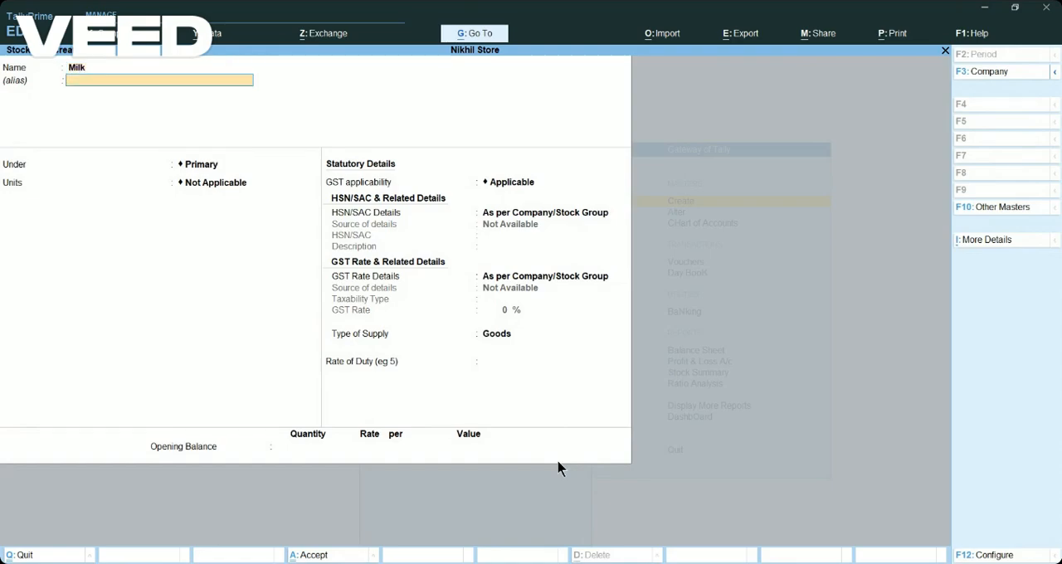
pyautogui.press('Return')
# Create a stock group named "Drinks" under Primary with default settings and place the Milk item in it.
pyautogui.press('Up')
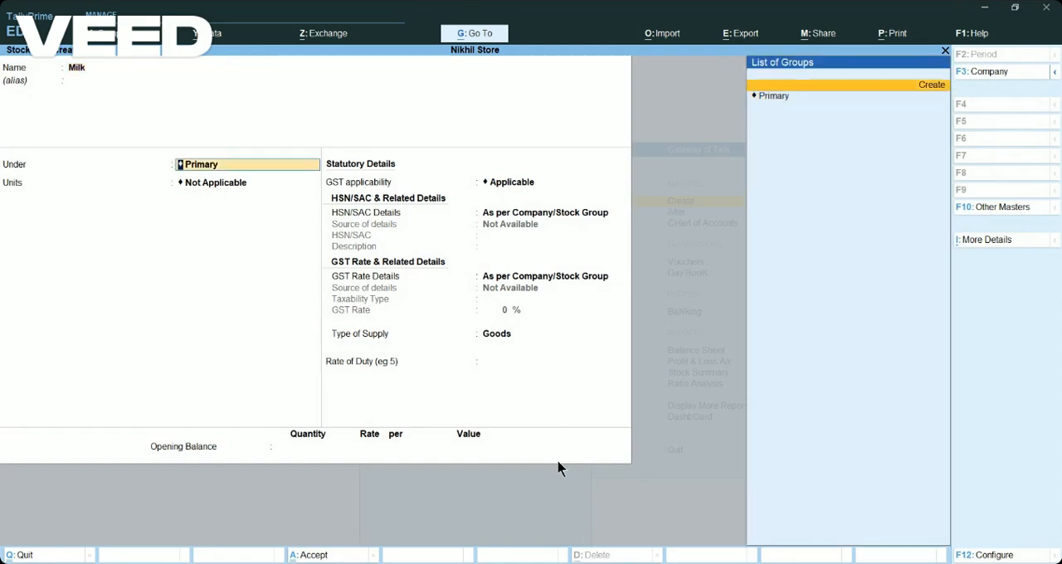
pyautogui.press('Return')
pyautogui.write('D')
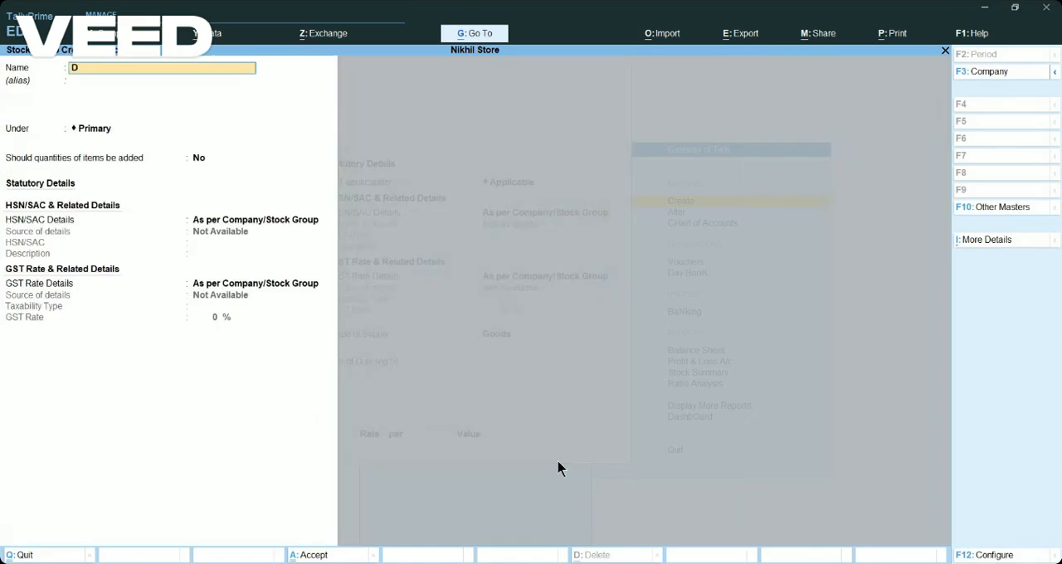
pyautogui.write('rinks')
pyautogui.press('Return')
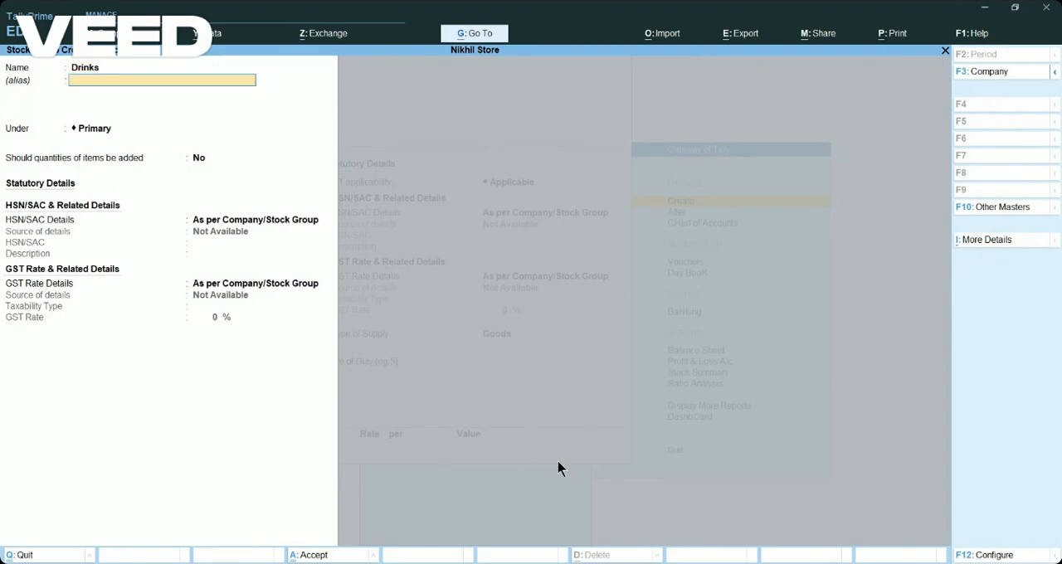
pyautogui.press('Return')
pyautogui.press('Return')
pyautogui.press('Return')
pyautogui.press('Return')
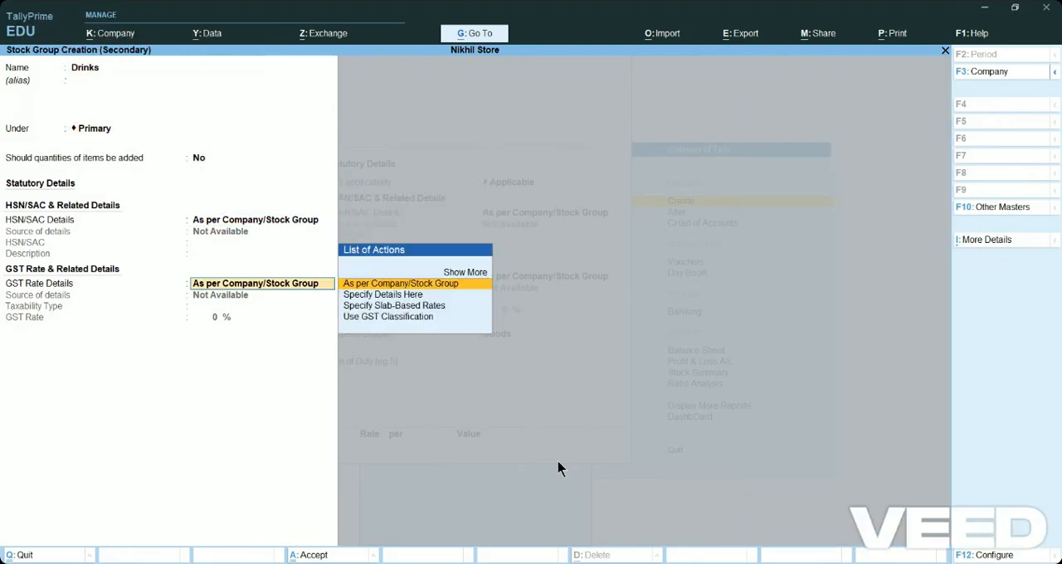
# Create a simple unit with the symbol "lt" and 0 decimal places for the Milk item.
pyautogui.press('Return')
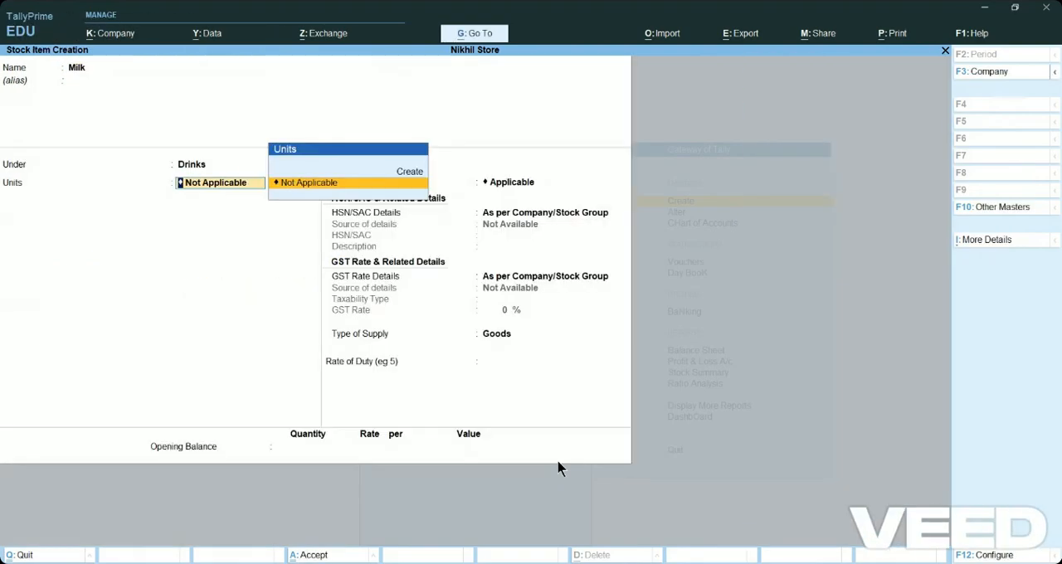
pyautogui.press('Up')
pyautogui.press('Return')
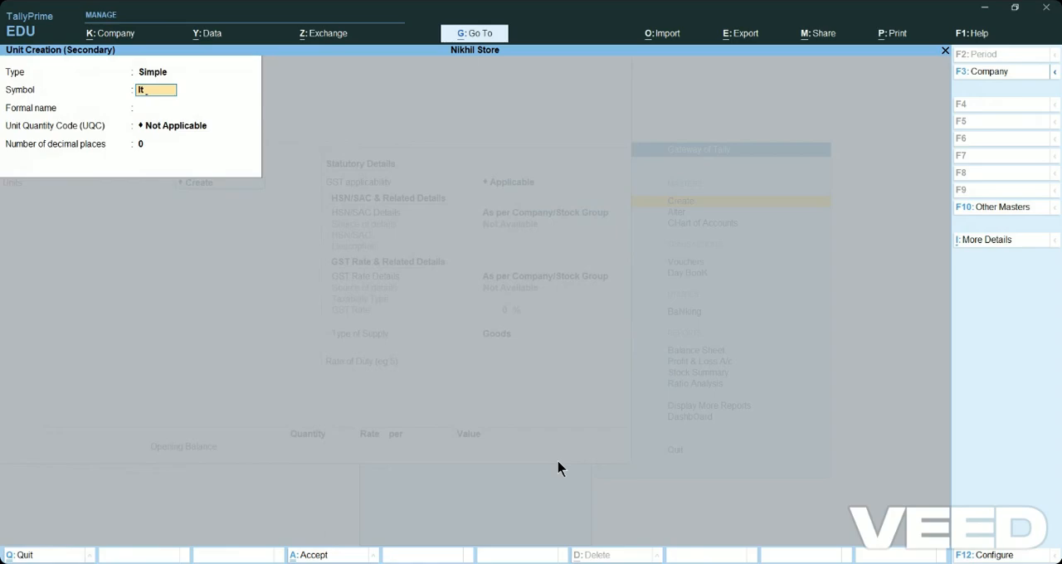
pyautogui.write('lt')
pyautogui.press('Return')
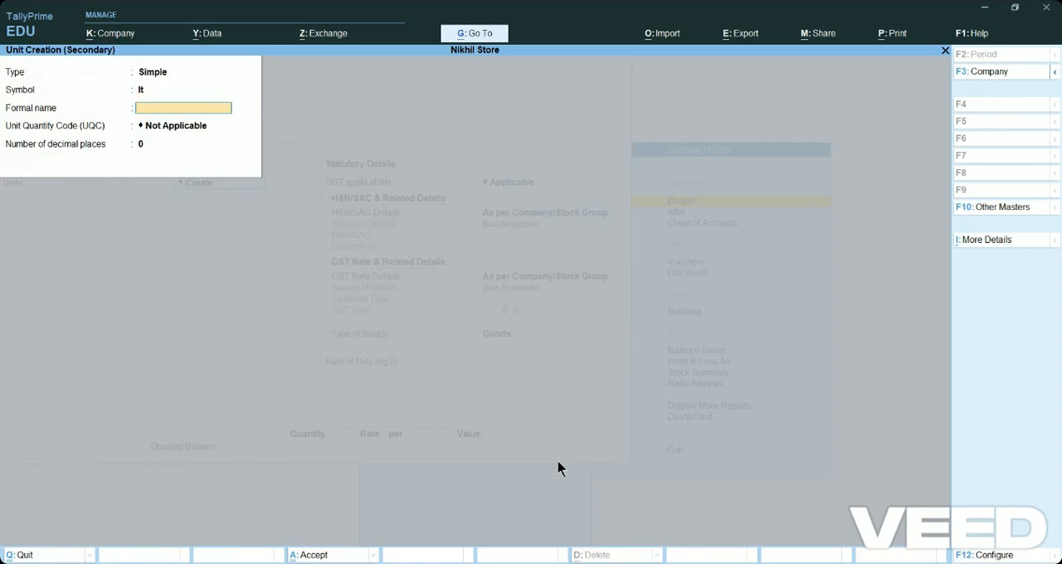
pyautogui.press('Return')
pyautogui.press('Return')
pyautogui.press('Return')
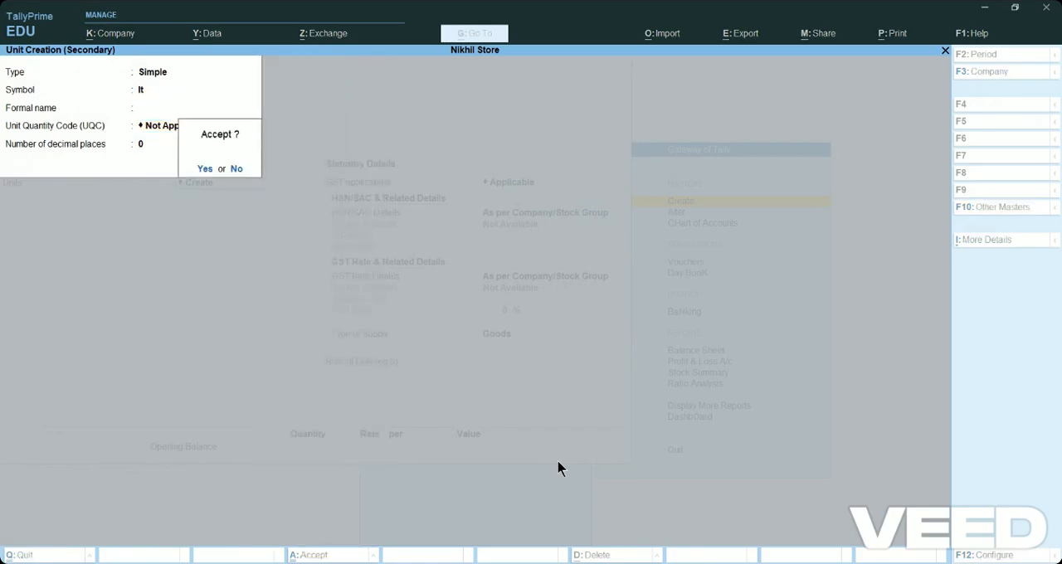
pyautogui.press('Return')
# Keep Milk's default statutory details and enter an opening quantity of 13 lt.
pyautogui.press('Return')
pyautogui.press('Return')
pyautogui.press('Return')
pyautogui.press('Return')
pyautogui.press('Return')
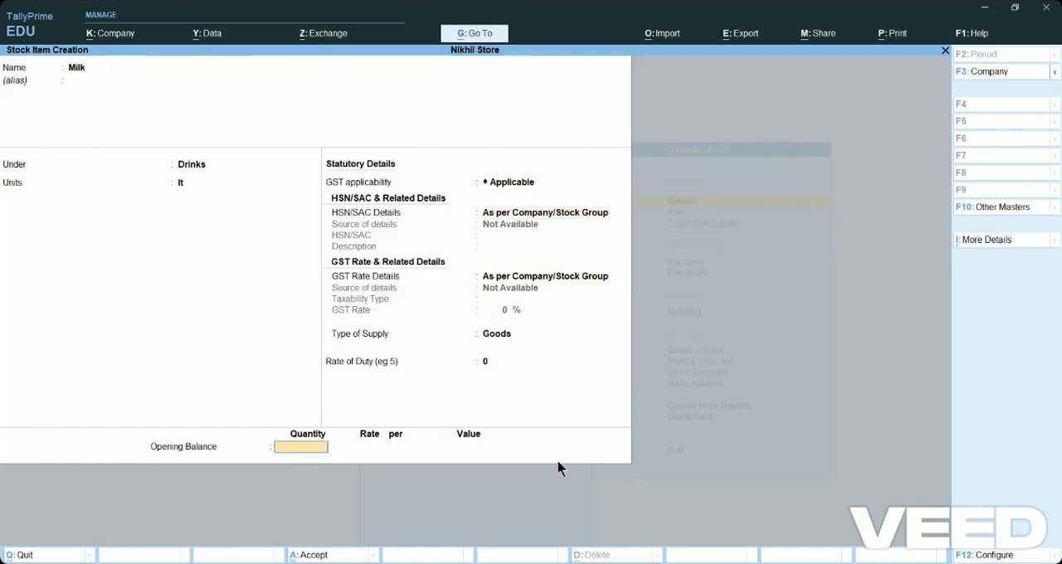
pyautogui.write('13')
pyautogui.press('Return')
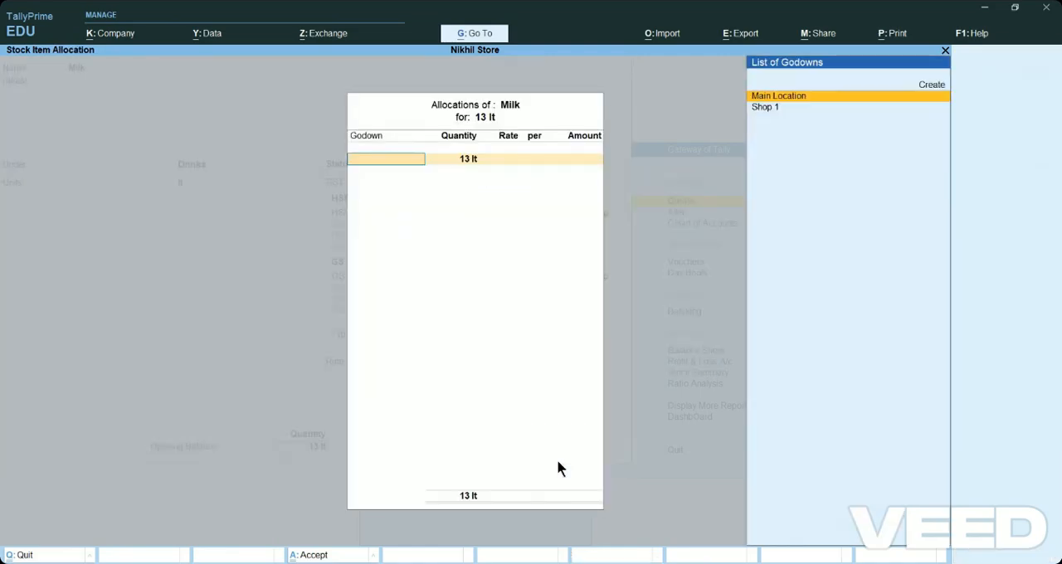
# Allocate the 13 lt of Milk to godown Shop 1 at a rate of 30, save the item and return to the Gateway of Tally.
pyautogui.press('Down')
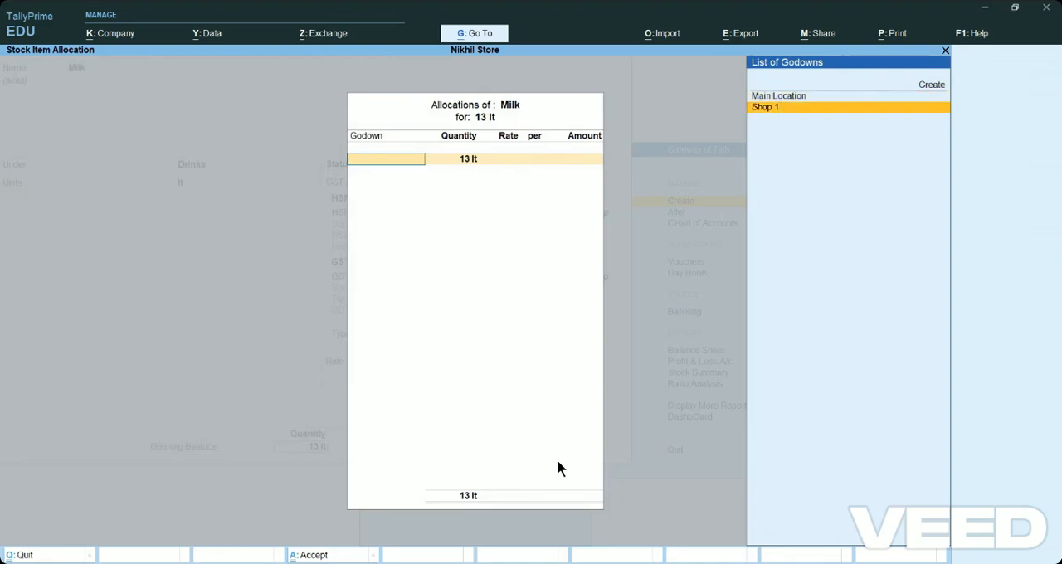
pyautogui.press('Return')
pyautogui.press('Return')
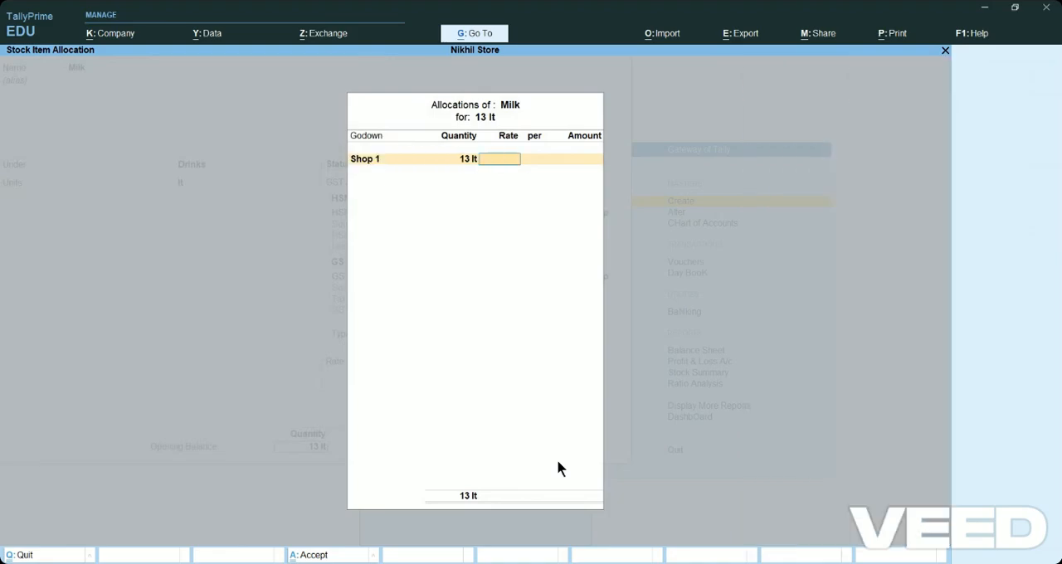
pyautogui.write('30')
pyautogui.press('Return')
pyautogui.press('Return')
pyautogui.press('Return')
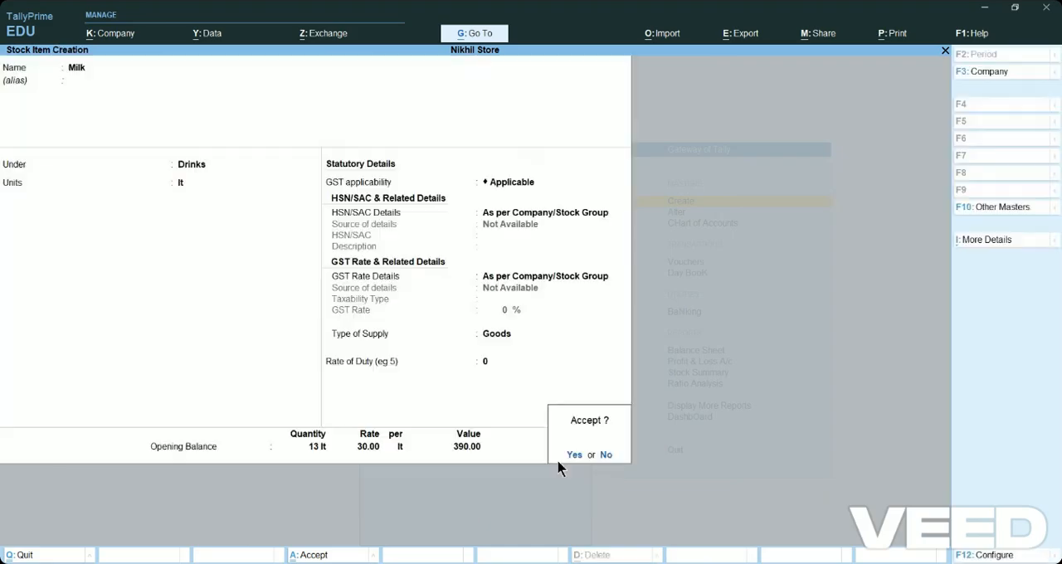
pyautogui.press('Return')
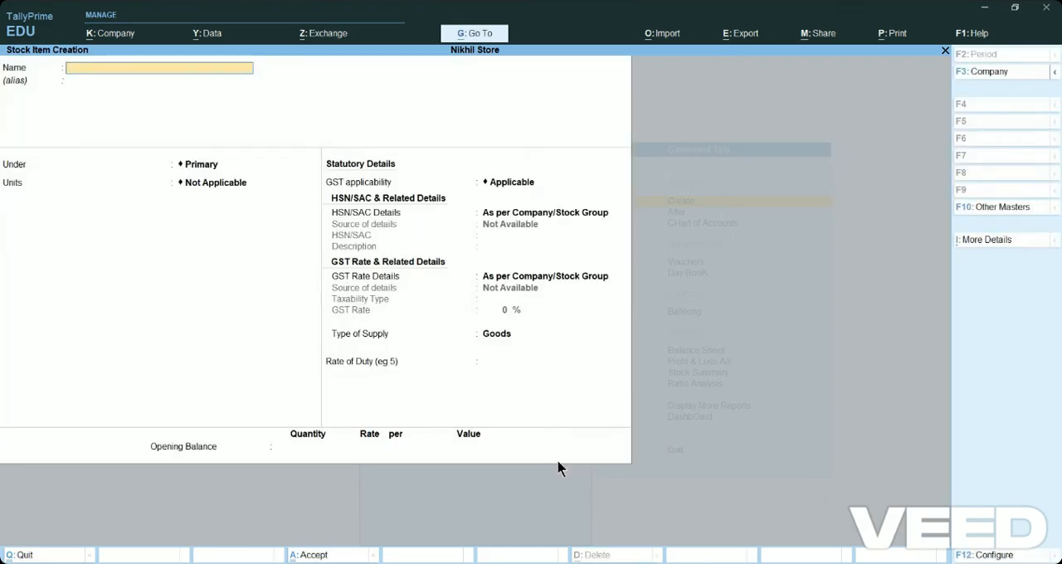
pyautogui.press('Escape')
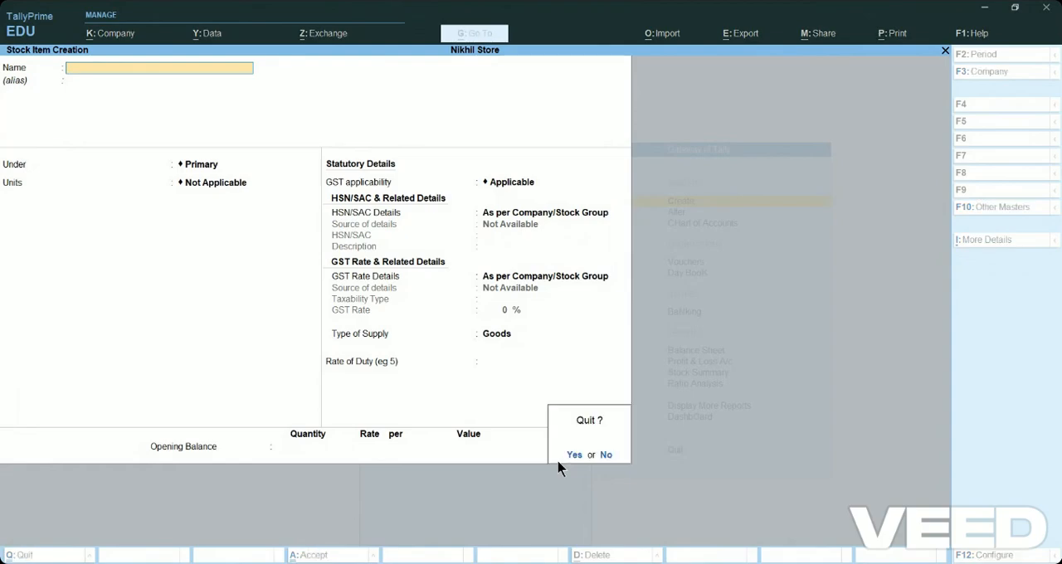
pyautogui.press('Return')
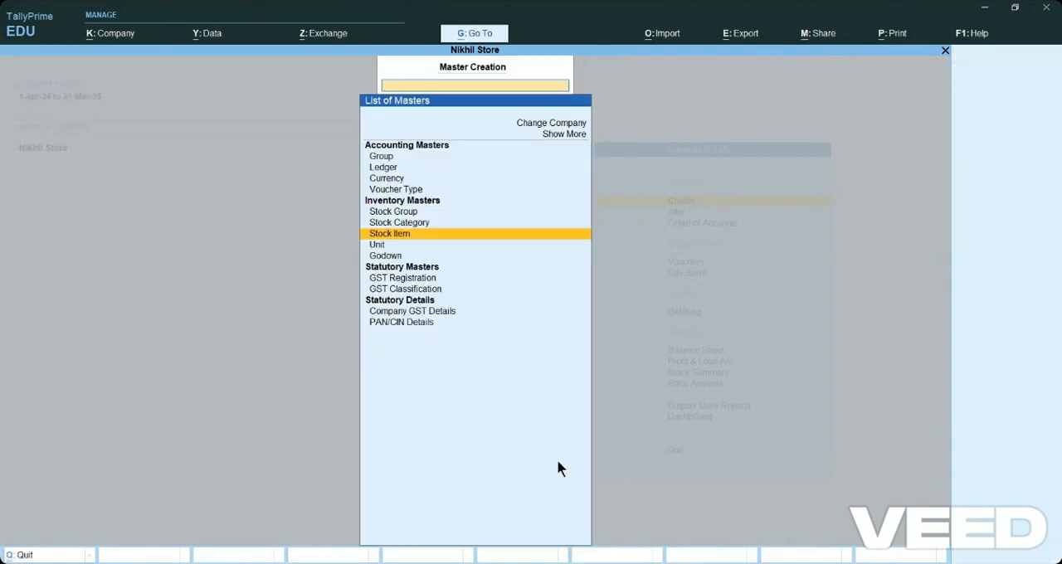
pyautogui.press('Escape')
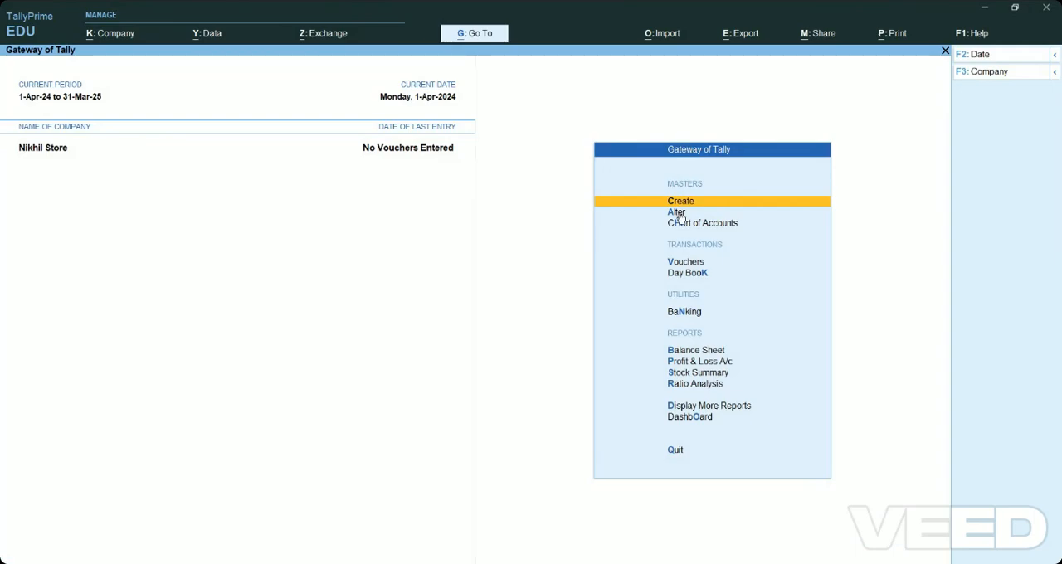
# Alter the existing Cash ledger to have an opening balance of 35,200 Dr and save it.
pyautogui.press('Down')
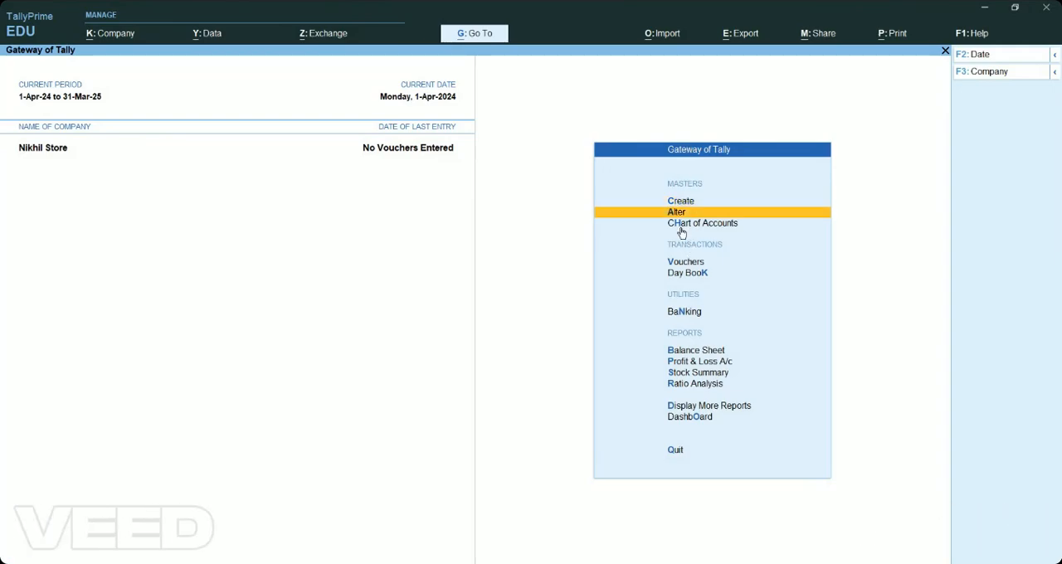
pyautogui.press('Return')
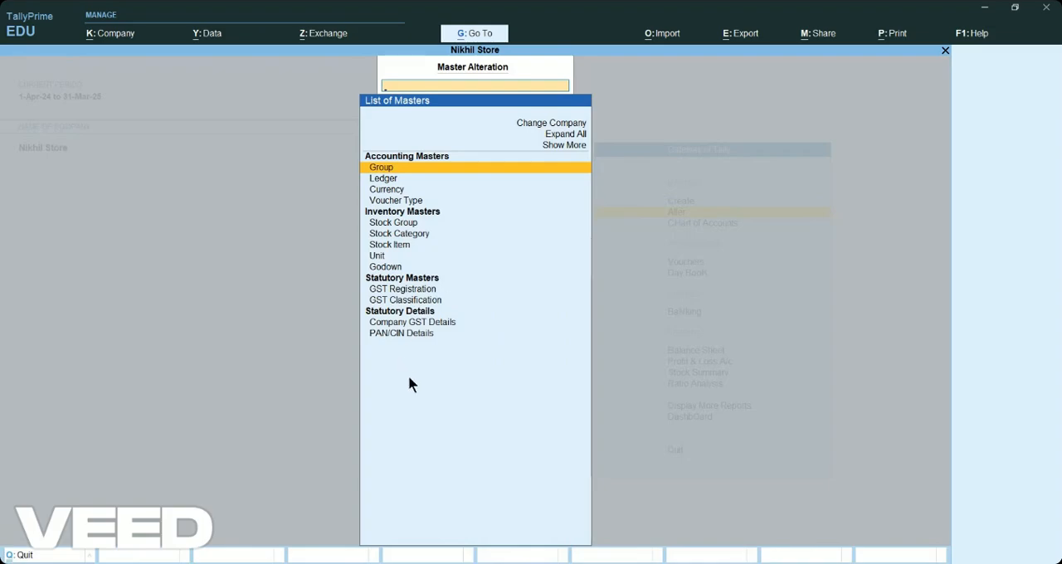
pyautogui.click(383, 180)
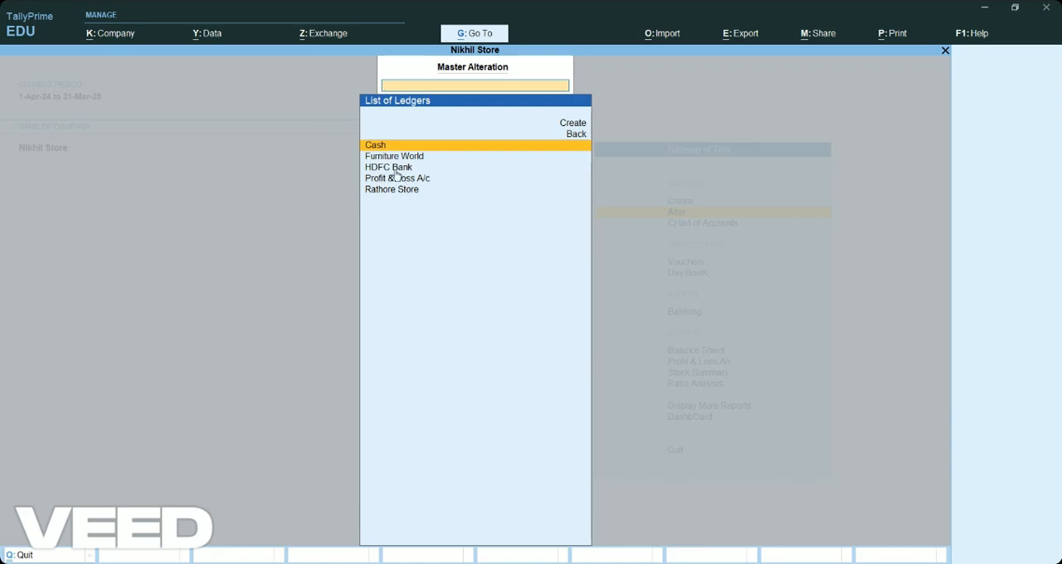
pyautogui.click(387, 146)
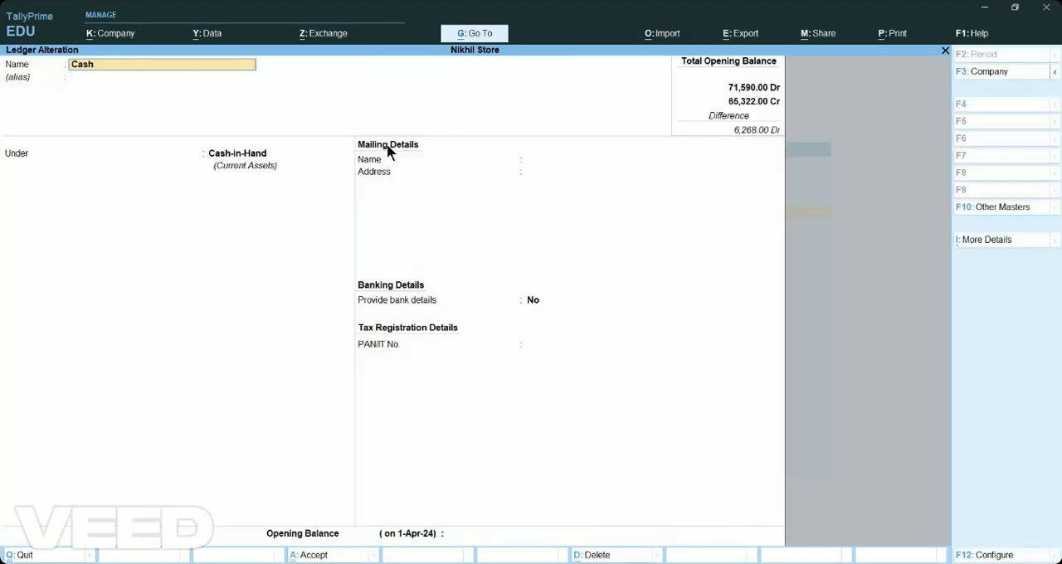
pyautogui.press('Return')
pyautogui.press('Return')
pyautogui.press('Return')
pyautogui.press('Return')
pyautogui.press('Return')
pyautogui.press('Return')
pyautogui.press('Return')
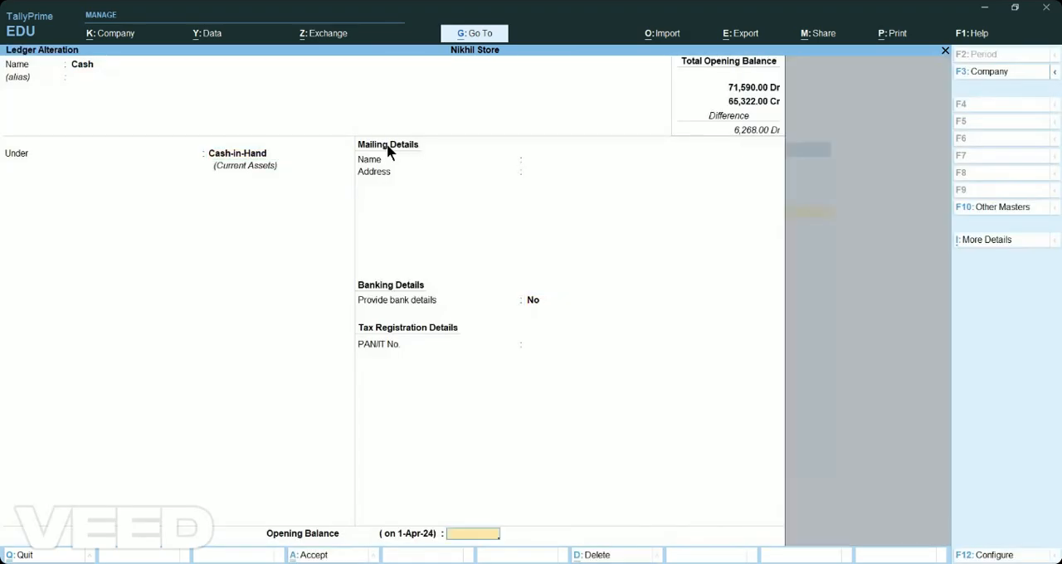
pyautogui.write('35200')
pyautogui.press('Return')
pyautogui.press('Return')
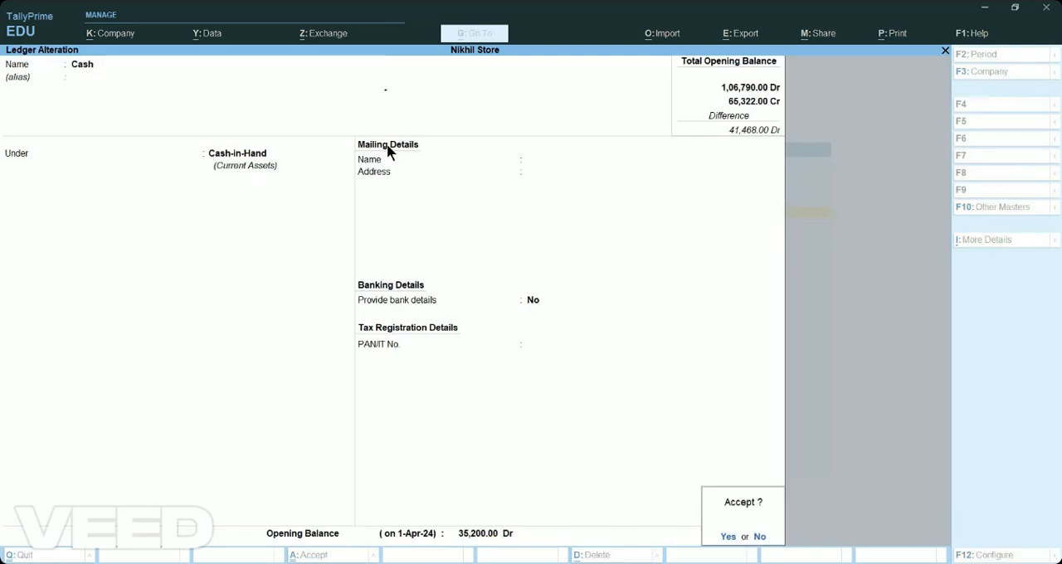
pyautogui.press('Return')
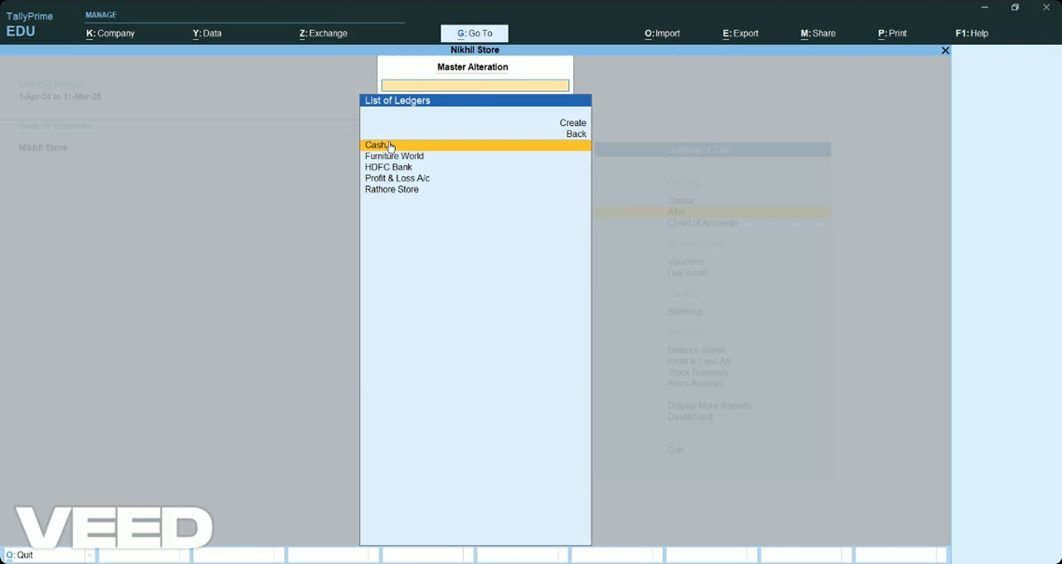
# Leave the ledger alteration list and start a new Sales voucher.
pyautogui.press('Escape')
pyautogui.press('Escape')
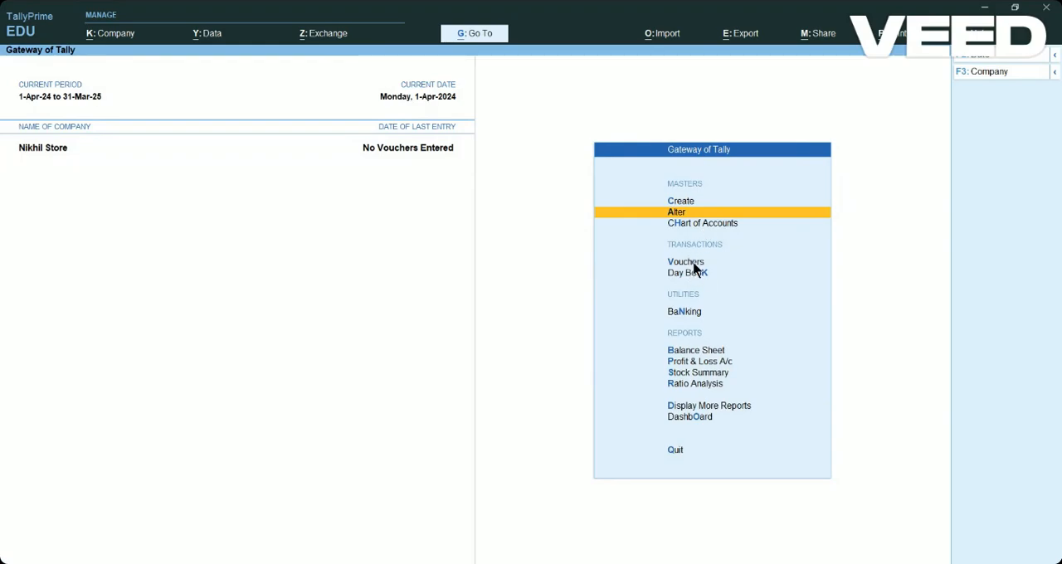
pyautogui.click(693, 264)
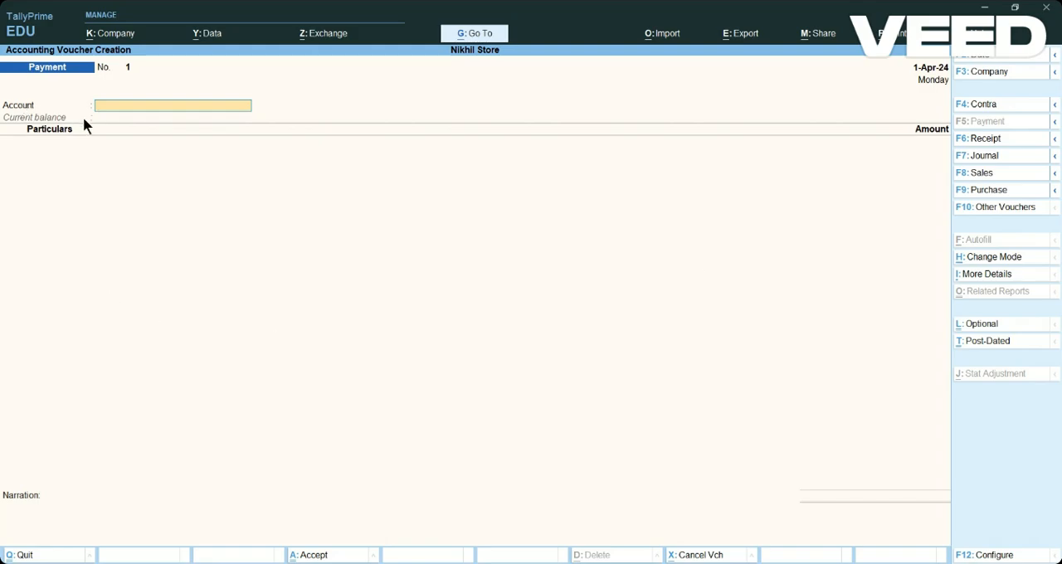
pyautogui.write('S')
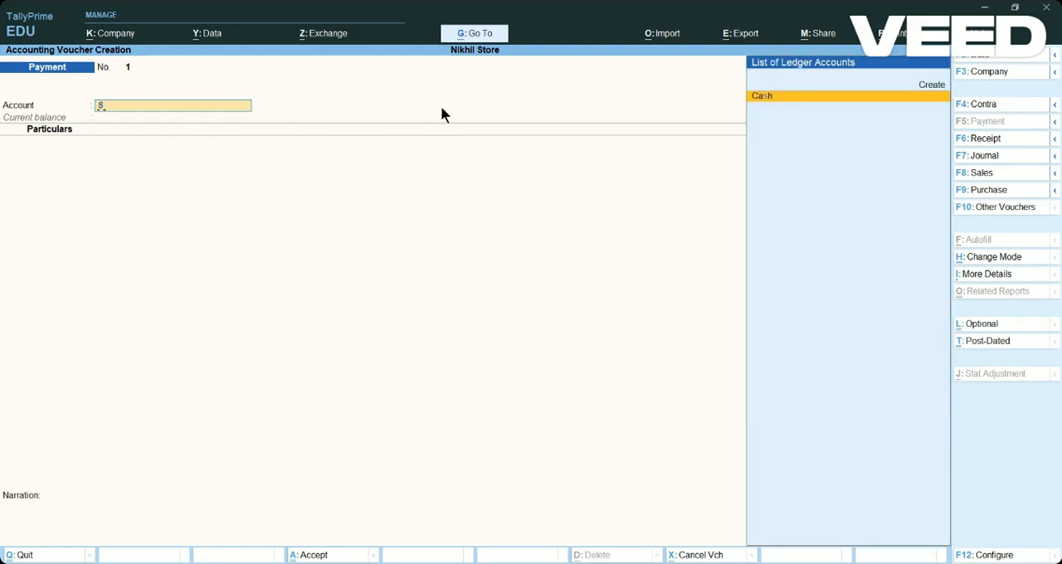
pyautogui.press('BackSpace')
pyautogui.click(1012, 174)
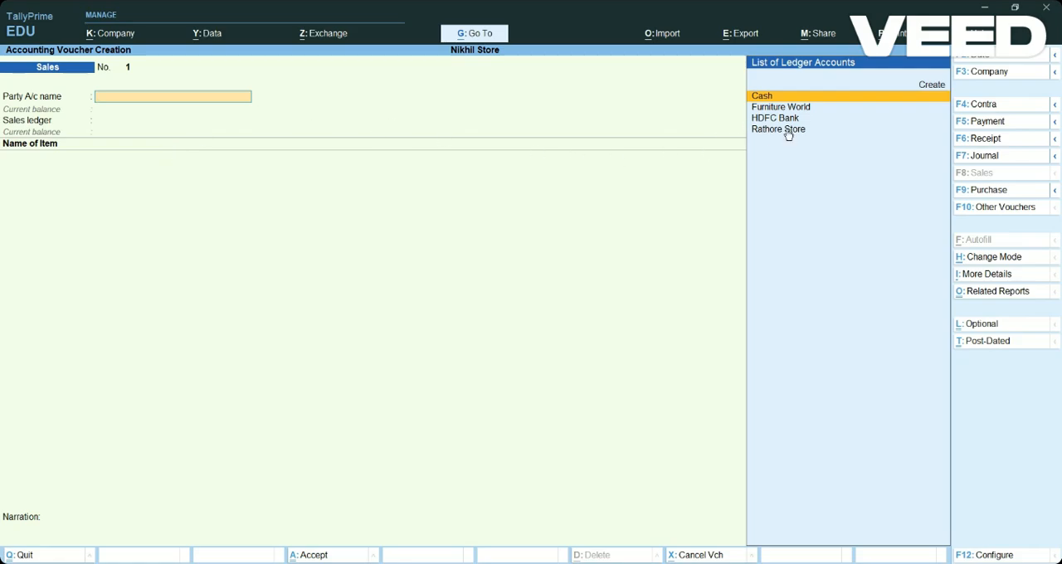
# Choose Rathore Store as the sales voucher's party account, leaving the dispatch details blank and the party details at their defaults.
pyautogui.click(760, 130)
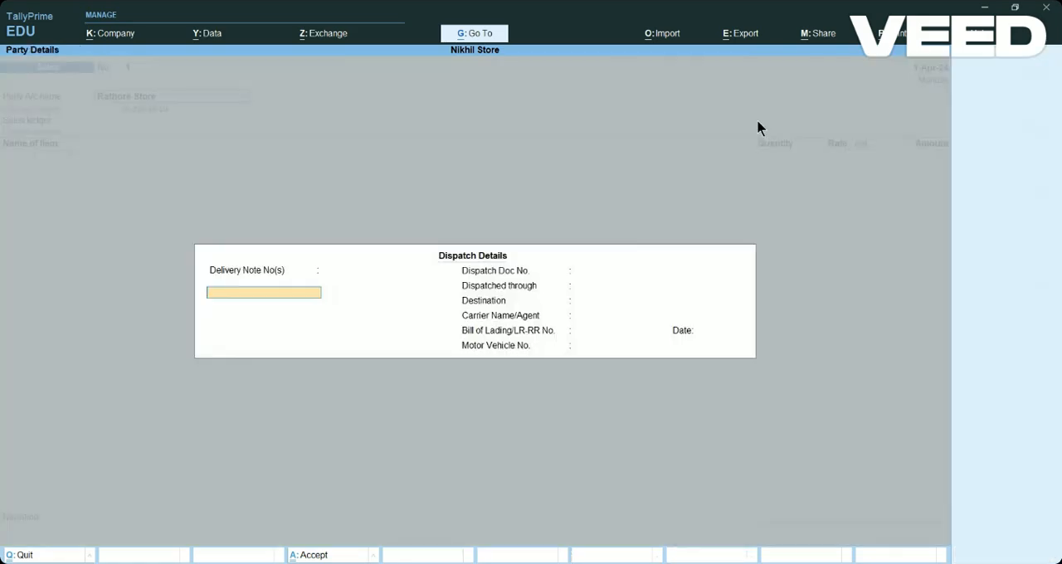
pyautogui.press('Return')
pyautogui.press('Return')
pyautogui.press('Return')
pyautogui.press('Return')
pyautogui.press('Return')
pyautogui.press('Return')
pyautogui.press('Return')
pyautogui.press('Return')
pyautogui.press('Return')
pyautogui.press('Return')
pyautogui.press('Return')
pyautogui.press('Return')
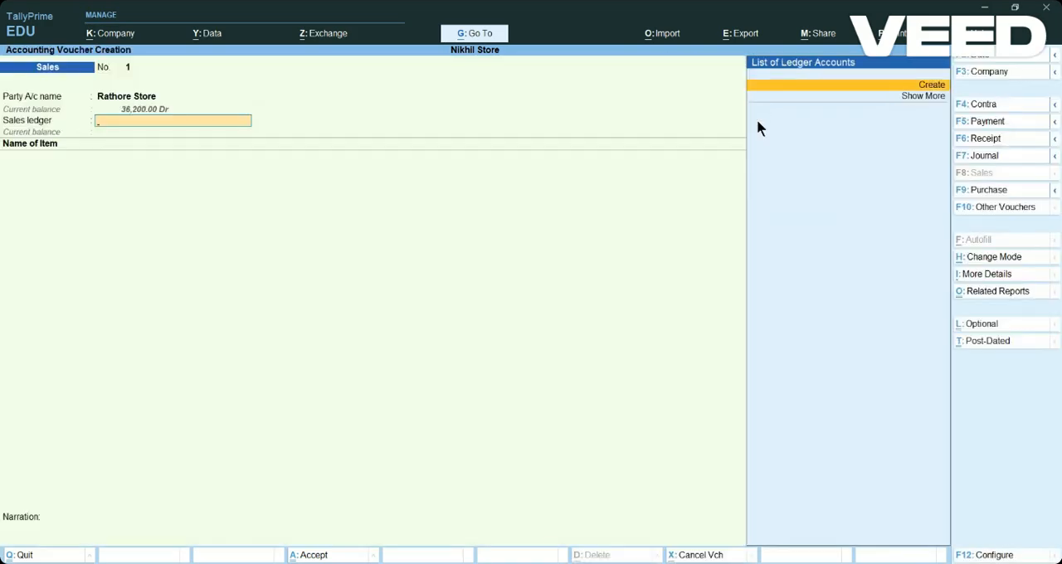
# Create a new ledger named Sales from the voucher's sales ledger field and place it under Sales Accounts.
pyautogui.press('Return')
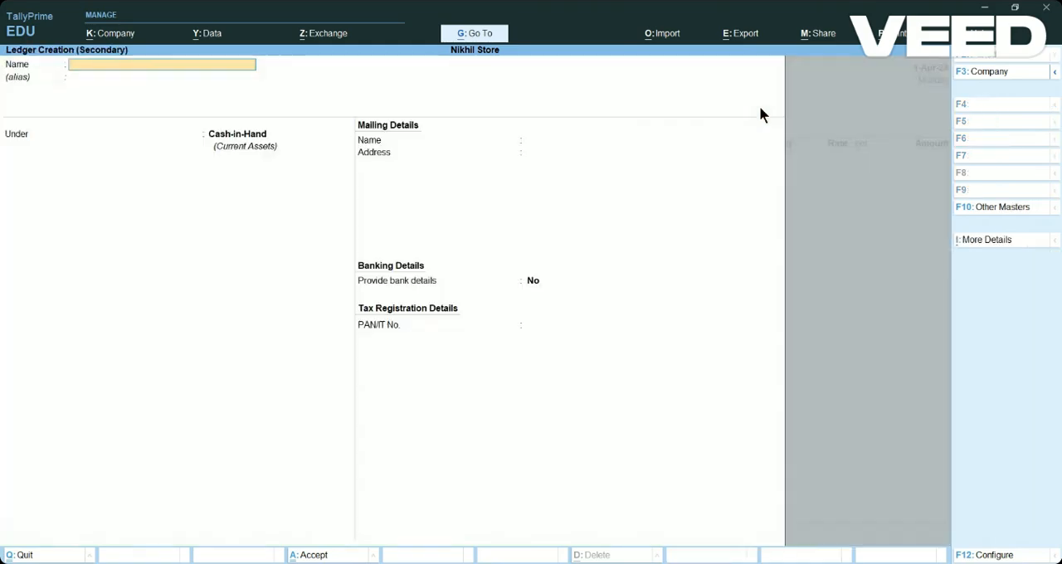
pyautogui.write('Sales')
pyautogui.press('Return')
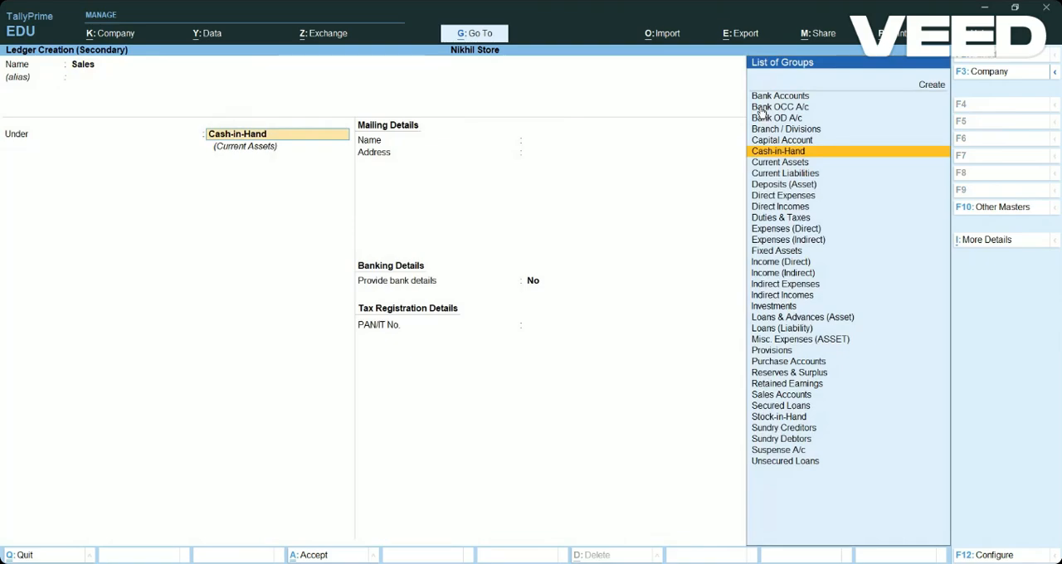
pyautogui.press('Down')
pyautogui.press('Down')
pyautogui.press('Down')
pyautogui.press('Down')
pyautogui.press('Down')
pyautogui.press('Down')
pyautogui.press('Down')
pyautogui.press('Down')
pyautogui.press('Down')
pyautogui.press('Down')
pyautogui.press('Down')
pyautogui.press('Down')
pyautogui.press('Down')
pyautogui.press('Down')
pyautogui.press('Down')
pyautogui.press('Down')
pyautogui.press('Down')
pyautogui.press('Down')
pyautogui.press('Down')
pyautogui.press('Down')
pyautogui.press('Down')
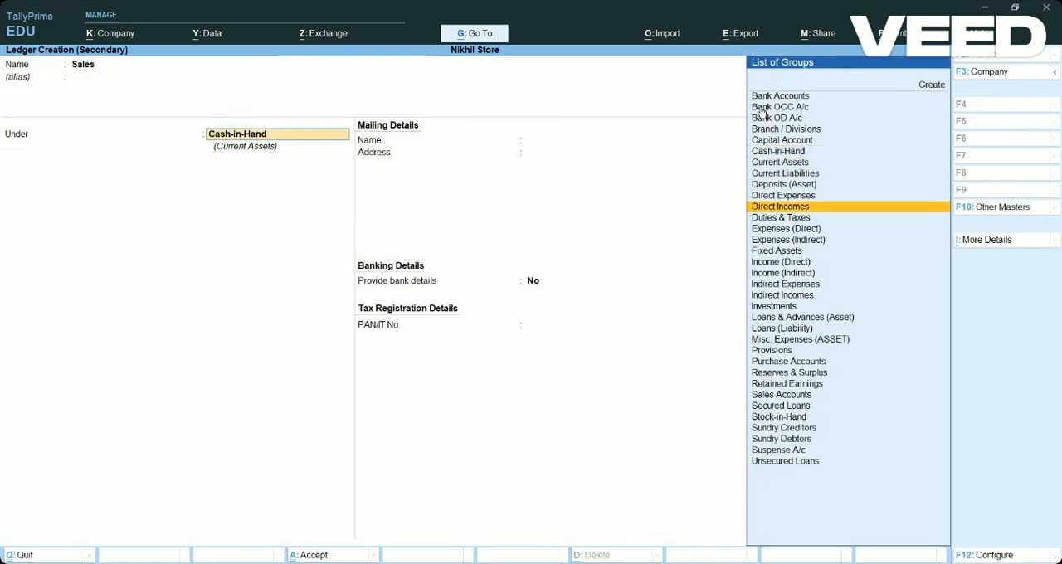
pyautogui.press('Up')
pyautogui.press('Up')
pyautogui.press('Down')
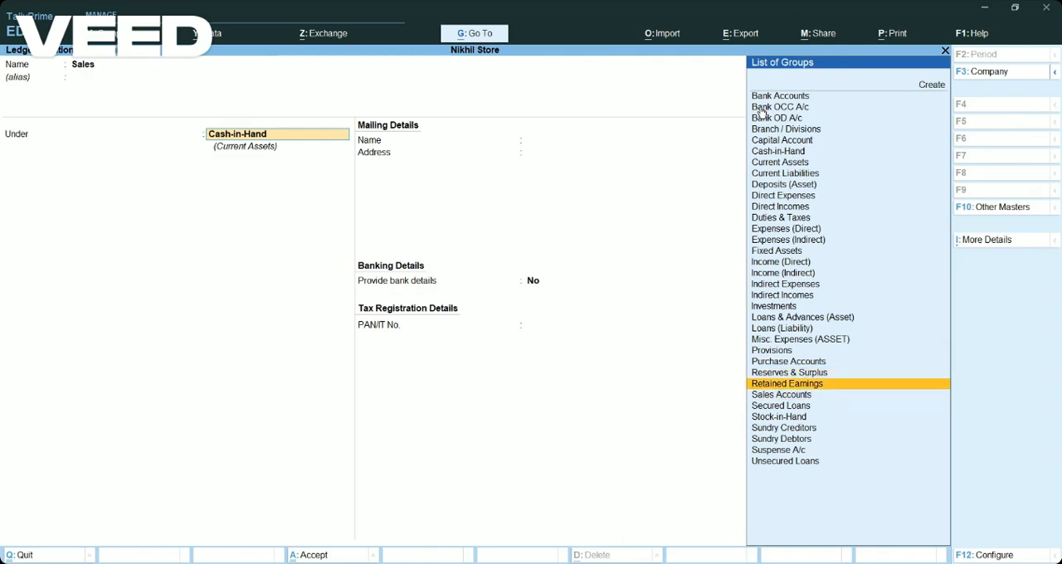
pyautogui.press('Down')
pyautogui.press('Return')
# Keep the Sales ledger's default ledger type, statutory and GST details, and save it into the voucher.
pyautogui.press('Return')
pyautogui.press('Return')
pyautogui.press('Return')
pyautogui.press('Return')
pyautogui.press('Return')
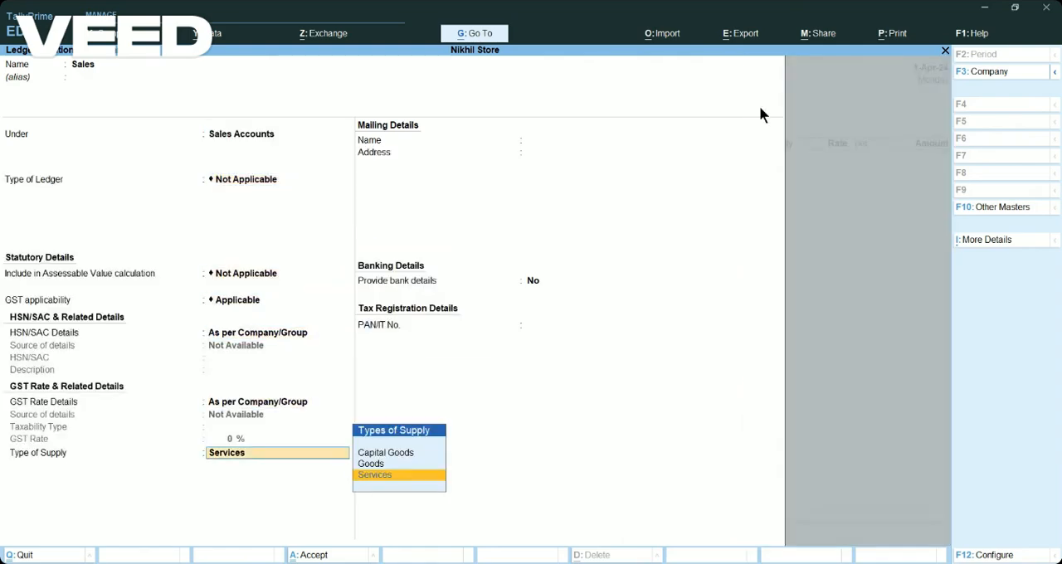
pyautogui.press('Return')
pyautogui.press('Return')
pyautogui.press('Return')
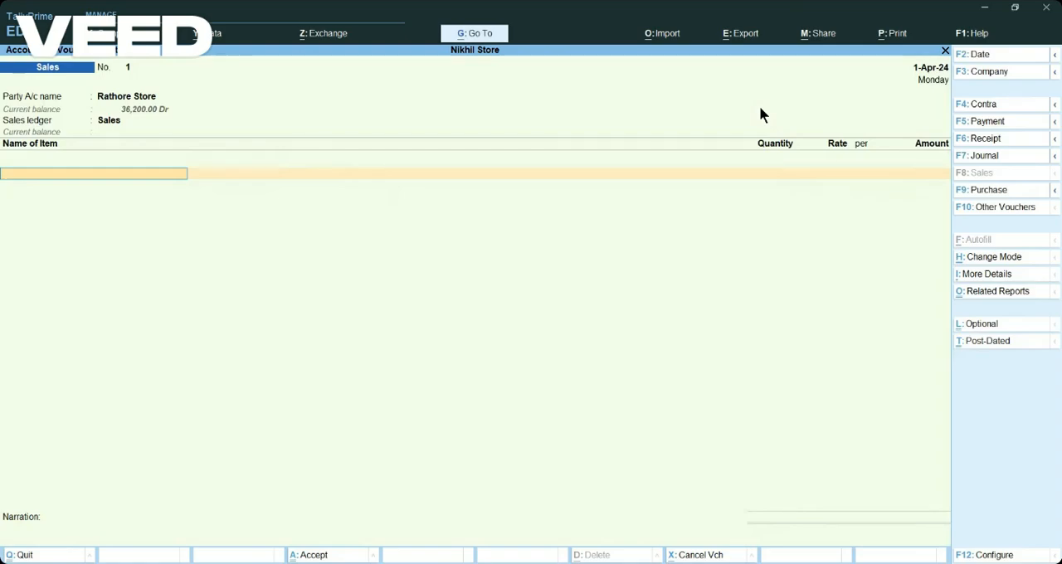
# Add the item Milk to the sales voucher, allocating 2 lt from godown Shop 1 at a rate of 30.
pyautogui.write('Milk')
pyautogui.press('Return')
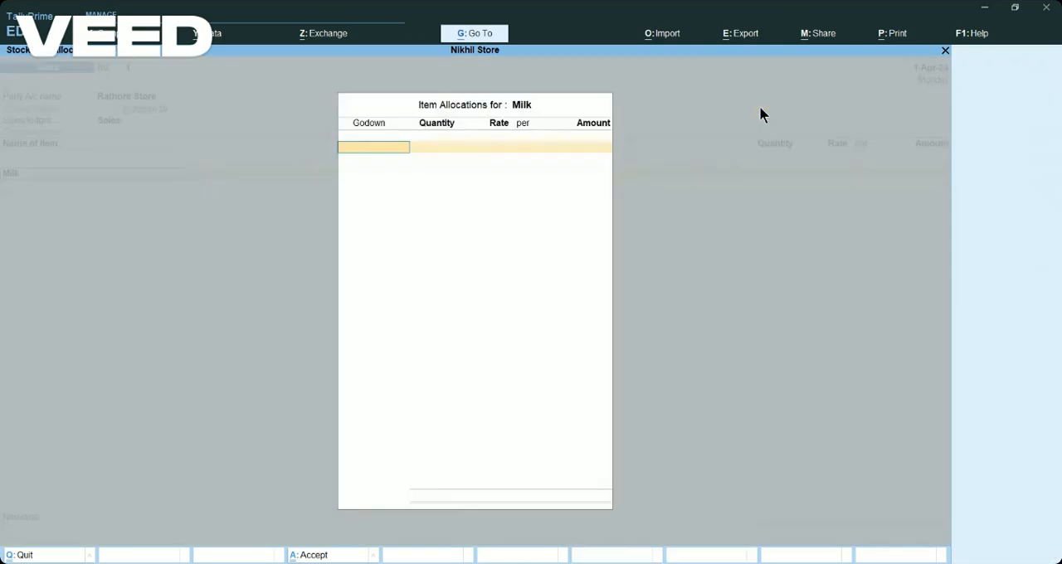
pyautogui.write('S')
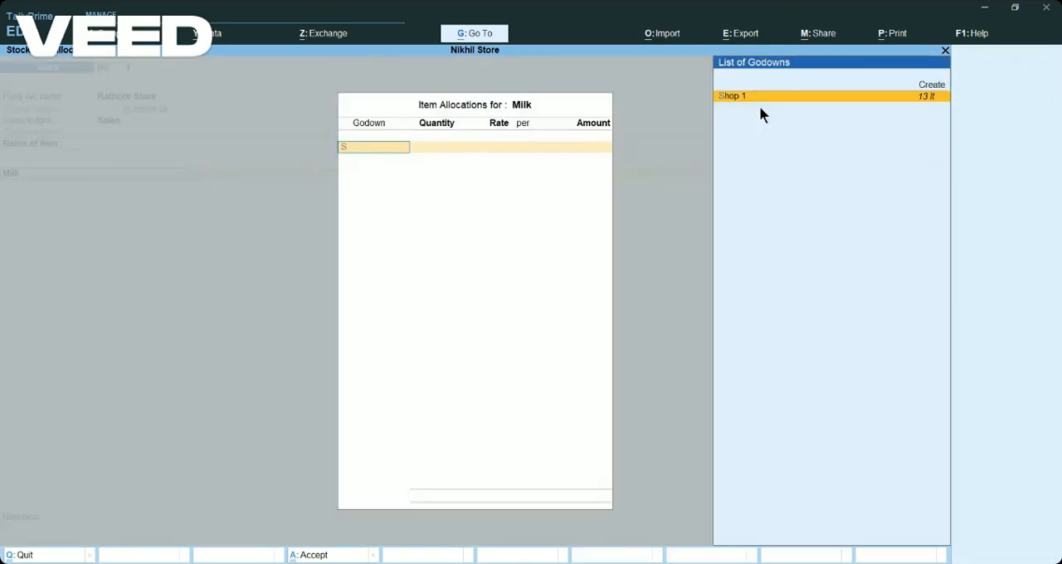
pyautogui.press('Return')
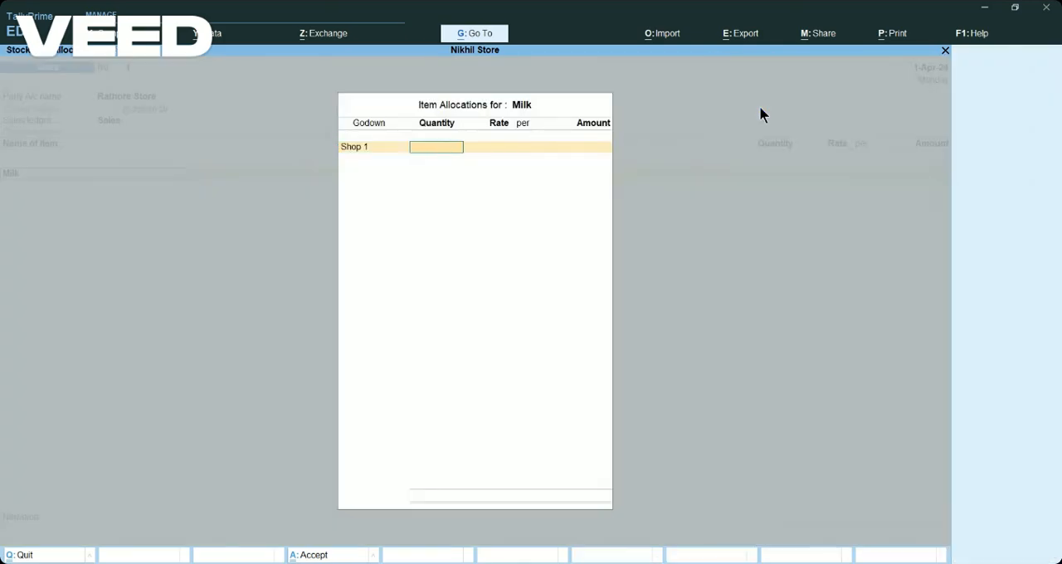
pyautogui.write('2')
pyautogui.press('Return')
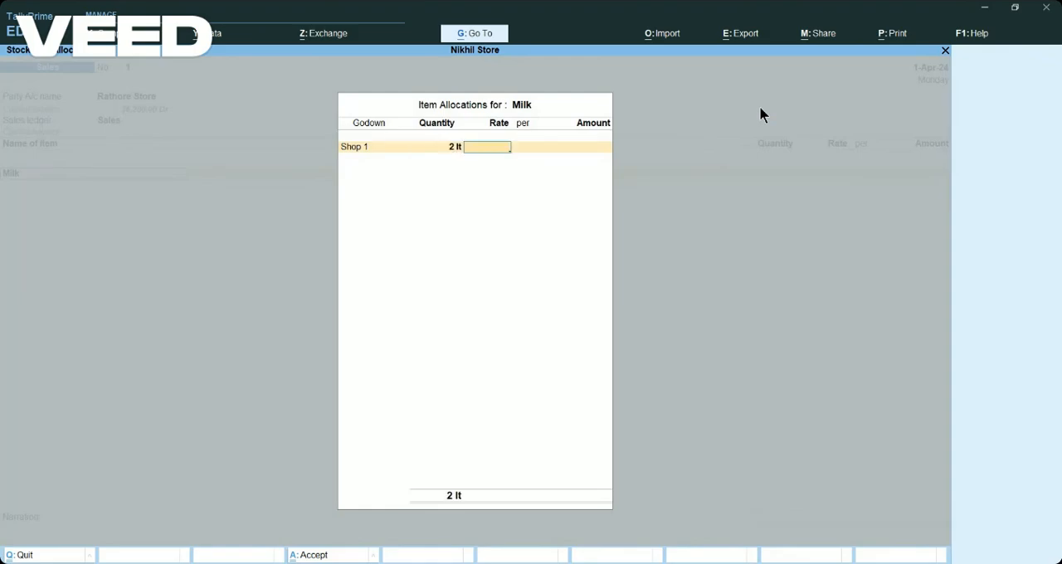
pyautogui.write('30')
pyautogui.press('Return')
pyautogui.press('Return')
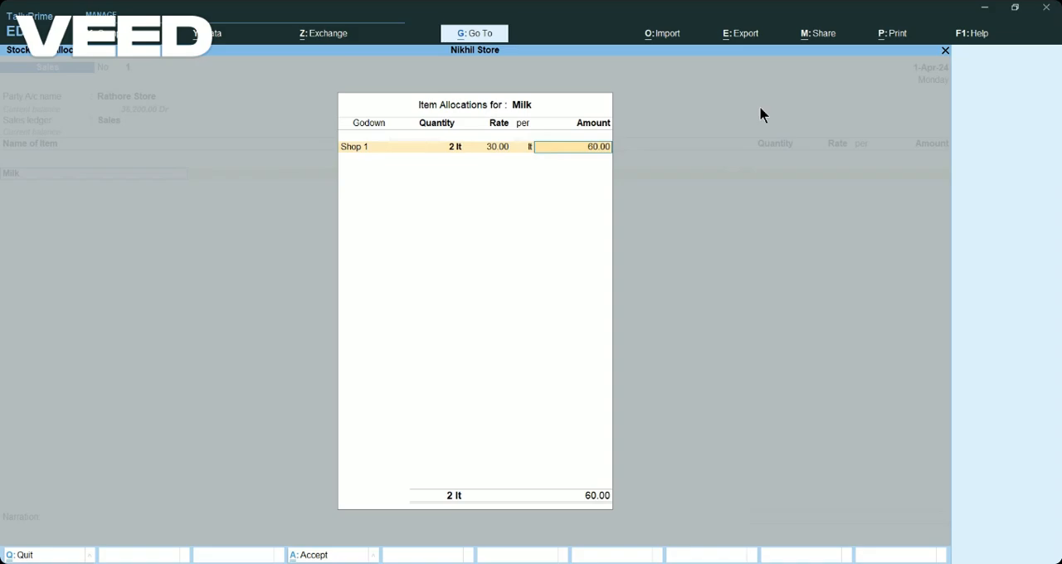
pyautogui.press('Return')
# End the item list, record the 60.00 Dr as New Ref 1 for Rathore Store and save the sales voucher.
pyautogui.press('Return')
pyautogui.press('Return')
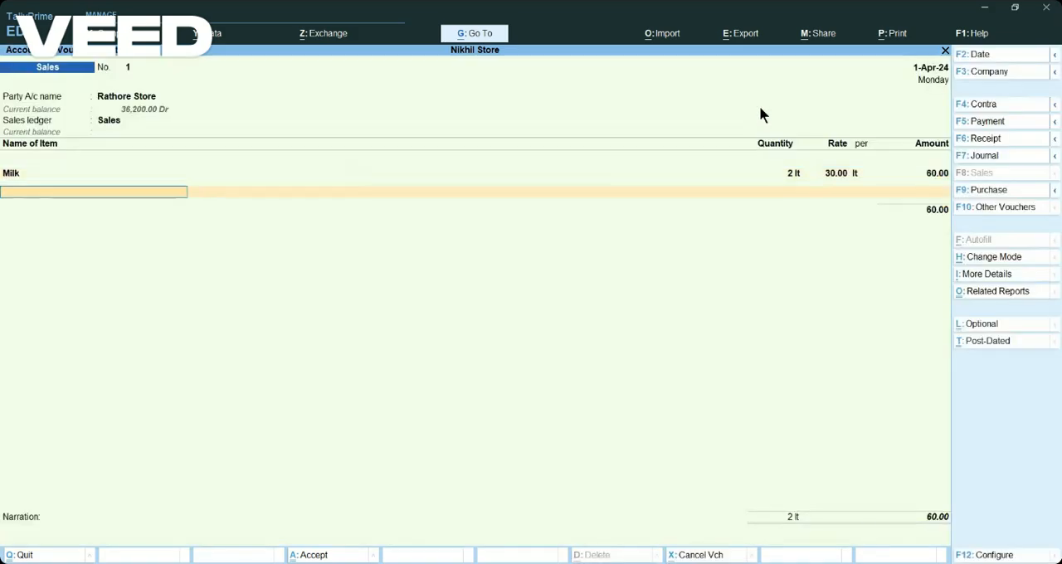
pyautogui.press('Return')
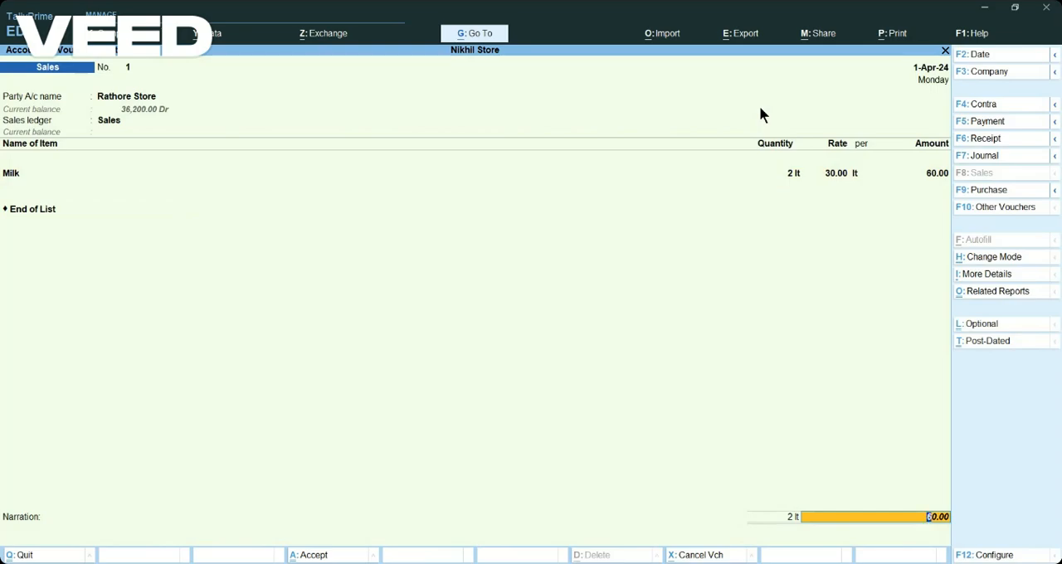
pyautogui.press('Return')
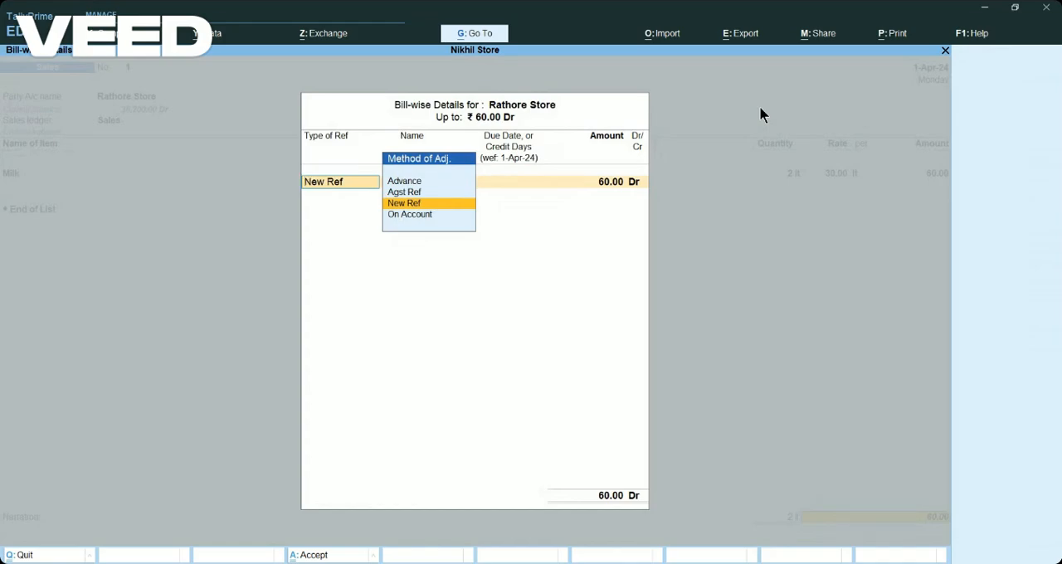
pyautogui.press('Return')
pyautogui.press('Return')
pyautogui.press('Return')
pyautogui.press('Return')
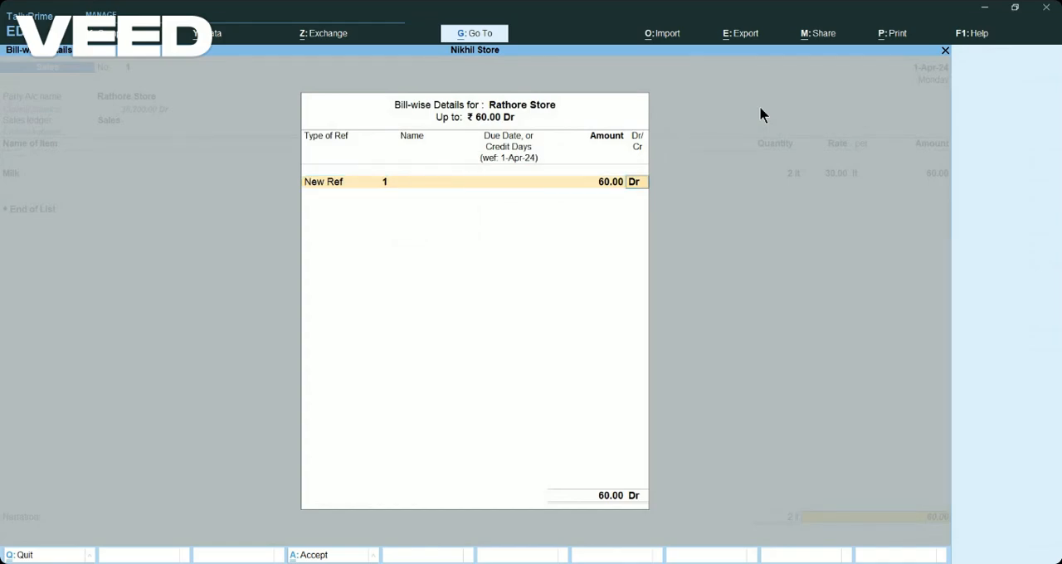
pyautogui.press('Return')
pyautogui.press('Return')
pyautogui.press('Return')
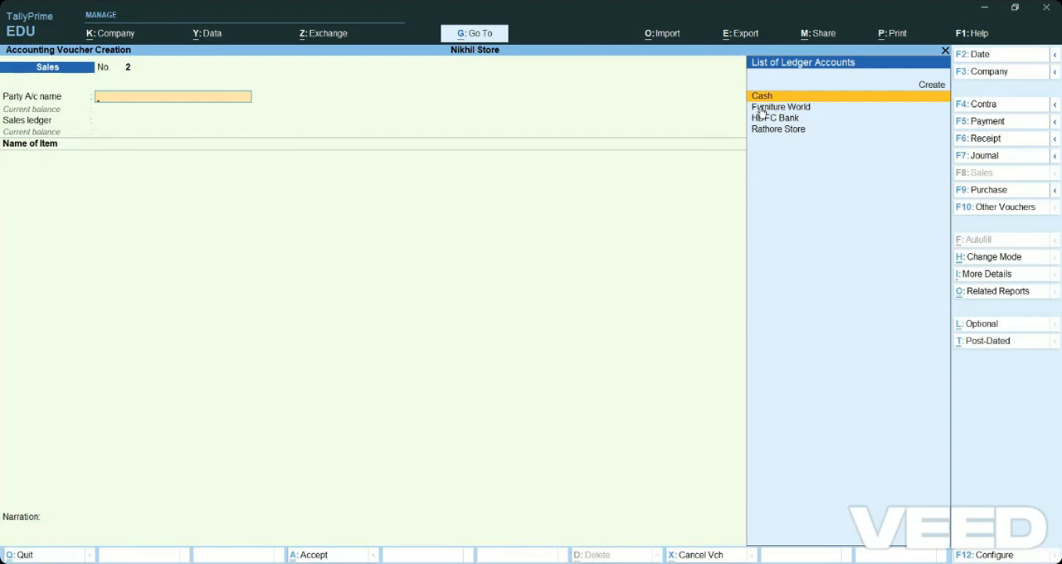
# Start a Receipt voucher with Cash as the account and Rathore Store as the party in the particulars.
pyautogui.click(992, 143)
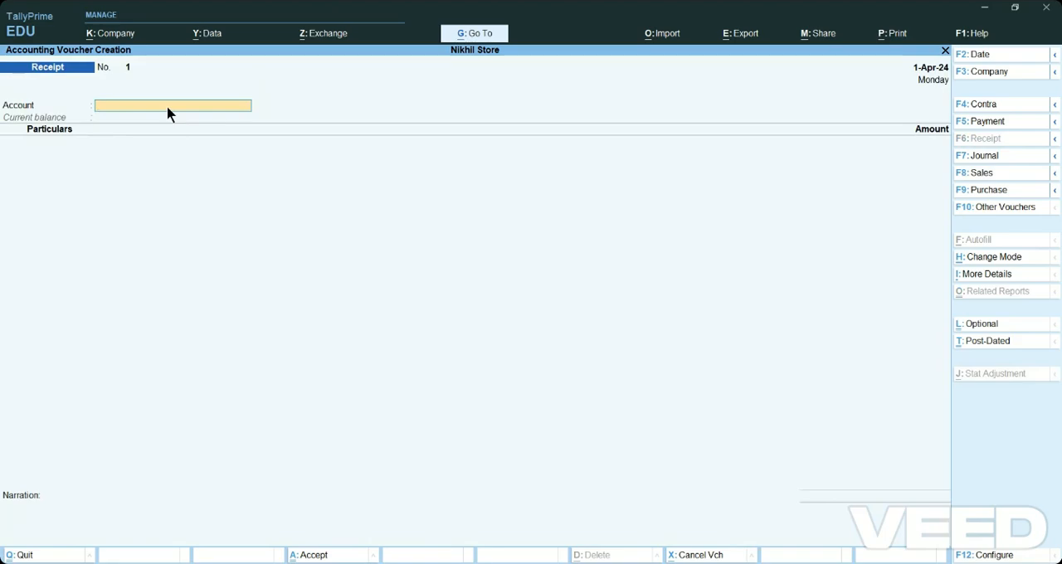
pyautogui.press('Return')
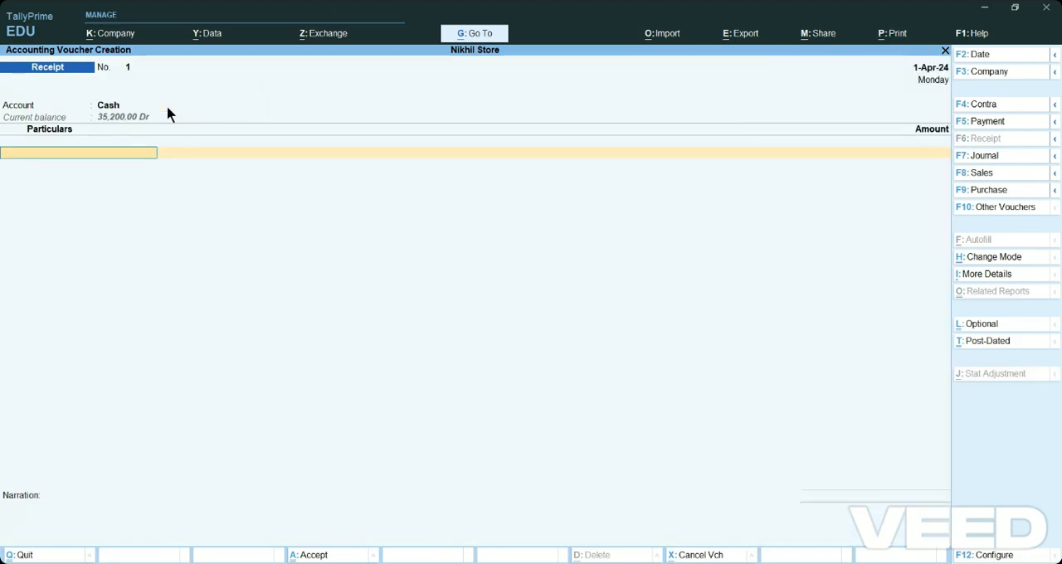
pyautogui.write('S')
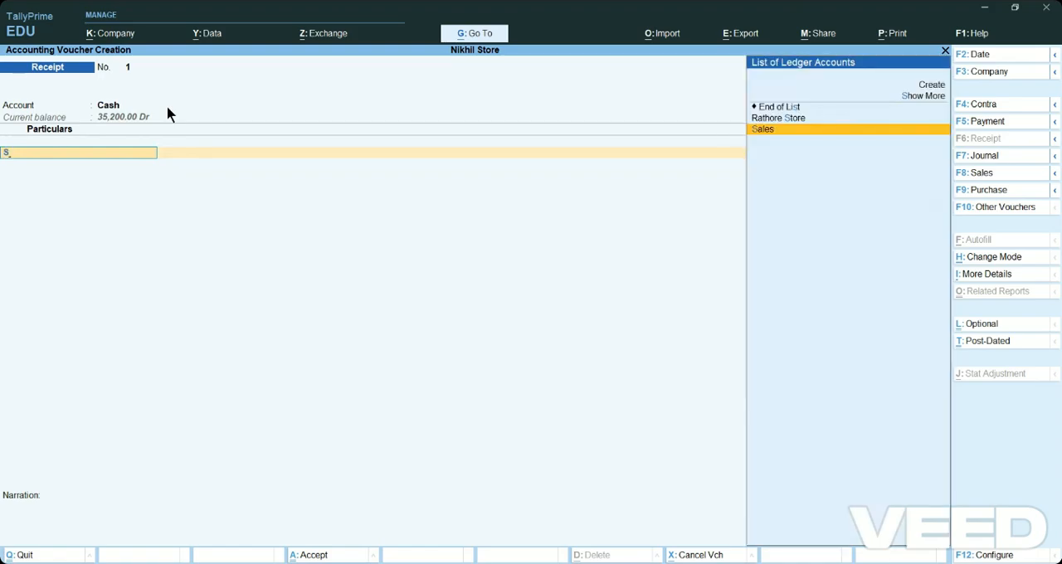
pyautogui.press('Up')
pyautogui.press('Return')
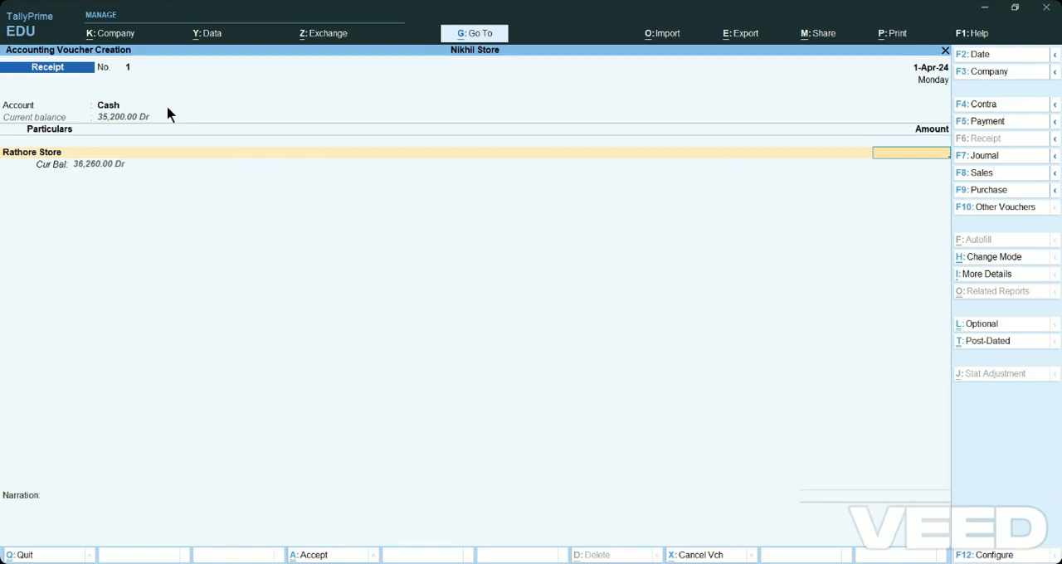
# Try to record a receipt of 90 from Rathore Store against bill 1, and return to the amount.
pyautogui.write('900')
pyautogui.press('Return')
pyautogui.press('Return')
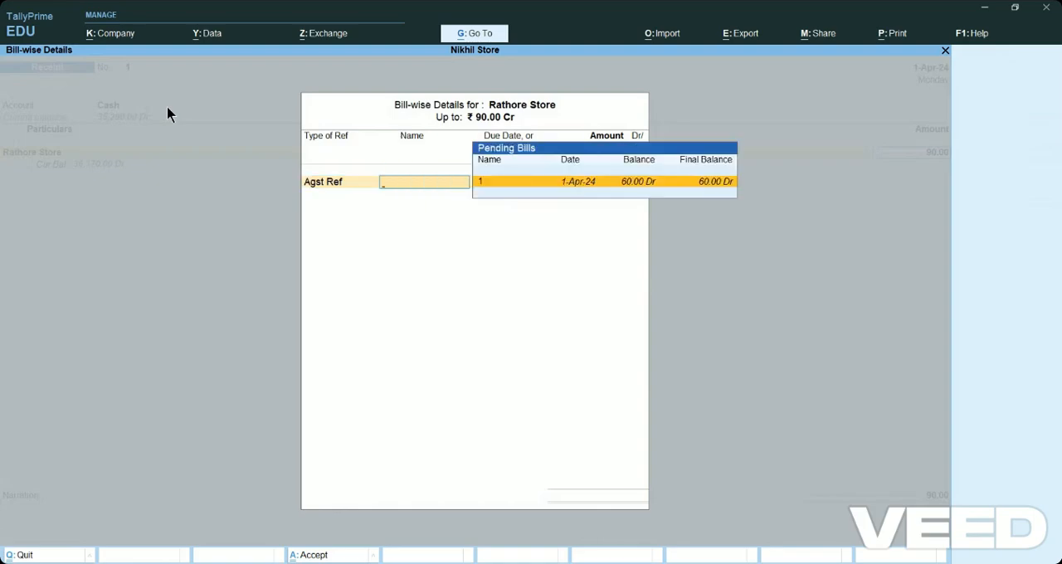
pyautogui.press('Return')
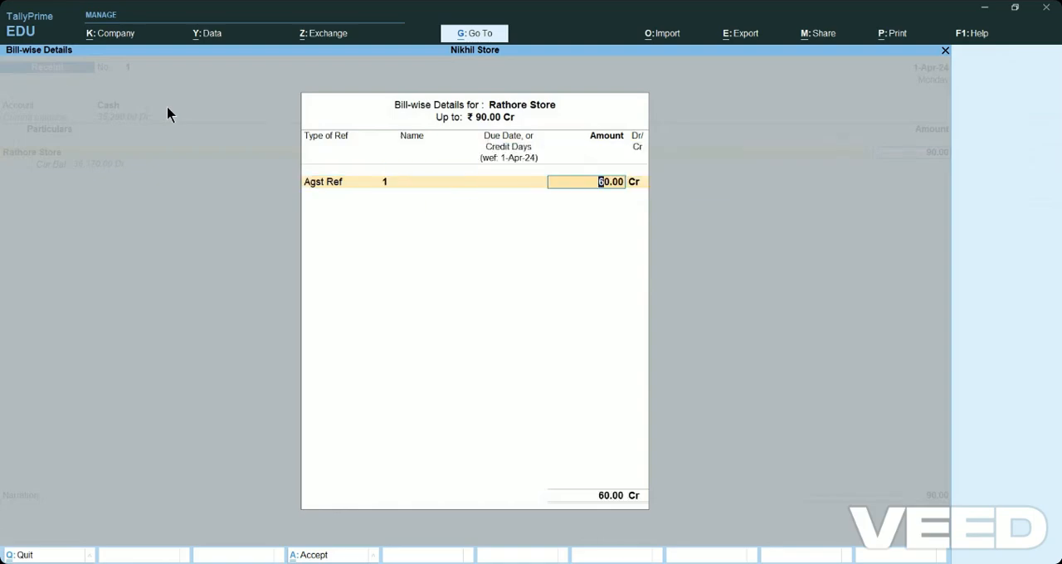
pyautogui.press('Return')
pyautogui.press('Return')
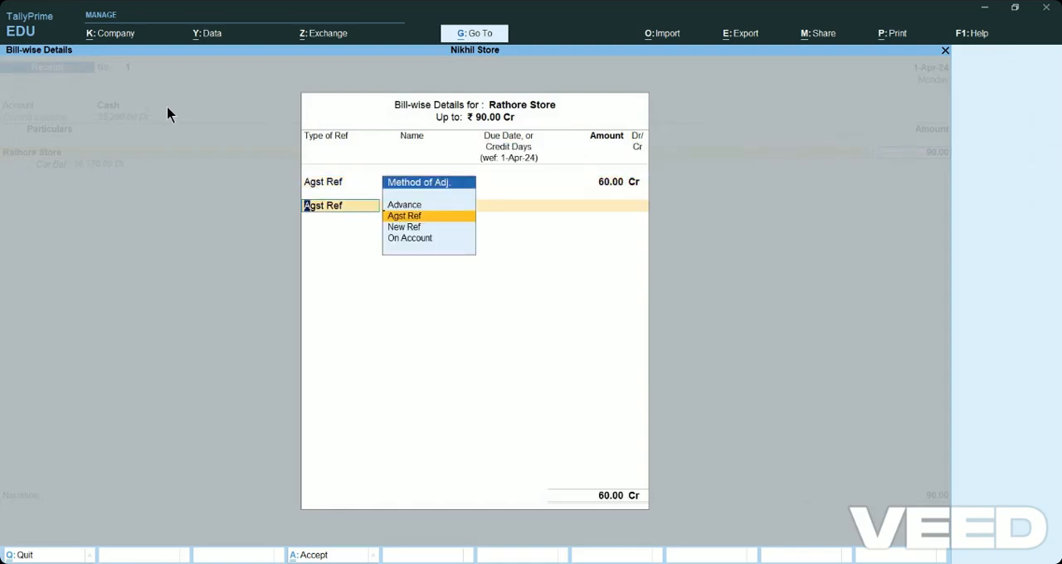
pyautogui.press('Return')
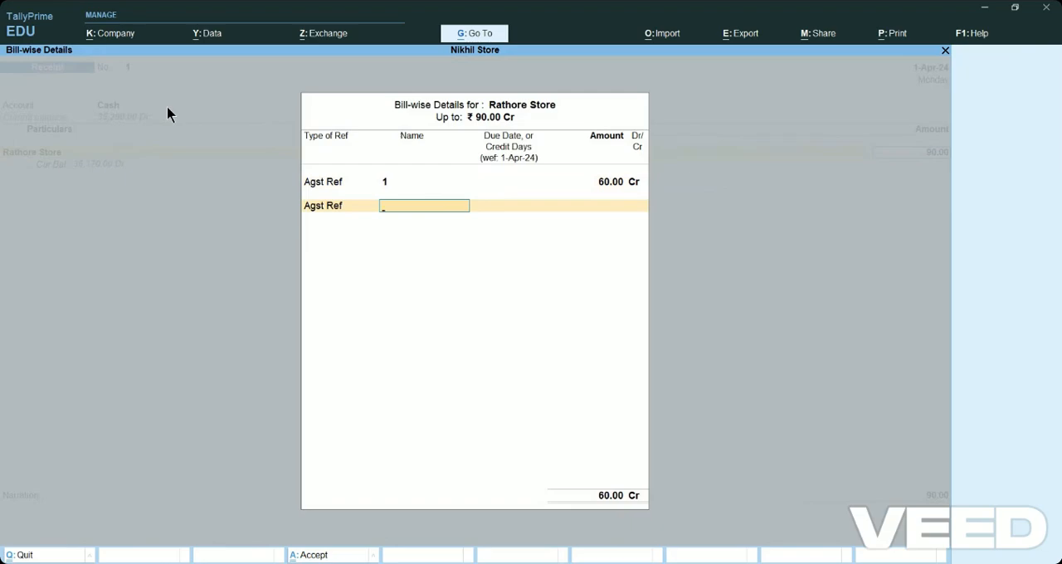
pyautogui.press('BackSpace')
pyautogui.press('BackSpace')
pyautogui.press('BackSpace')
pyautogui.press('BackSpace')
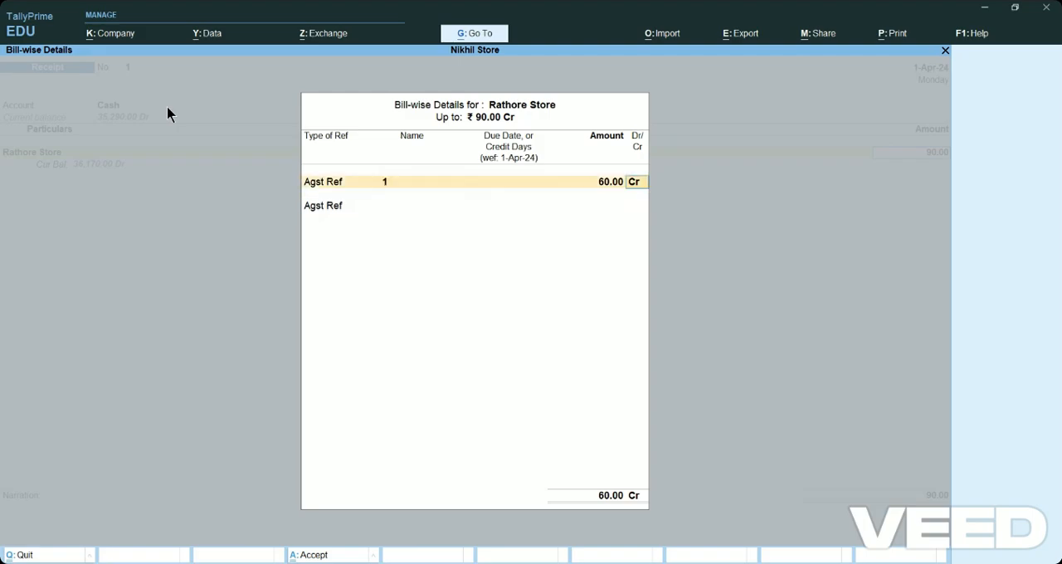
pyautogui.press('BackSpace')
pyautogui.press('BackSpace')
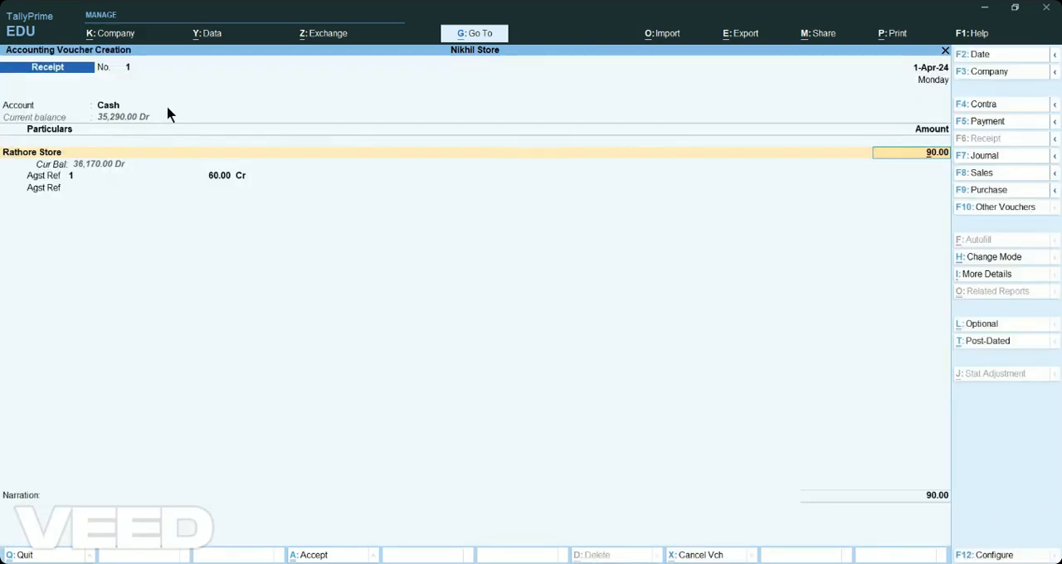
# Set the receipt amount to 60, settle it against Rathore Store's bill 1 and save the voucher without a narration.
pyautogui.write('60')
pyautogui.press('Return')
pyautogui.press('Return')
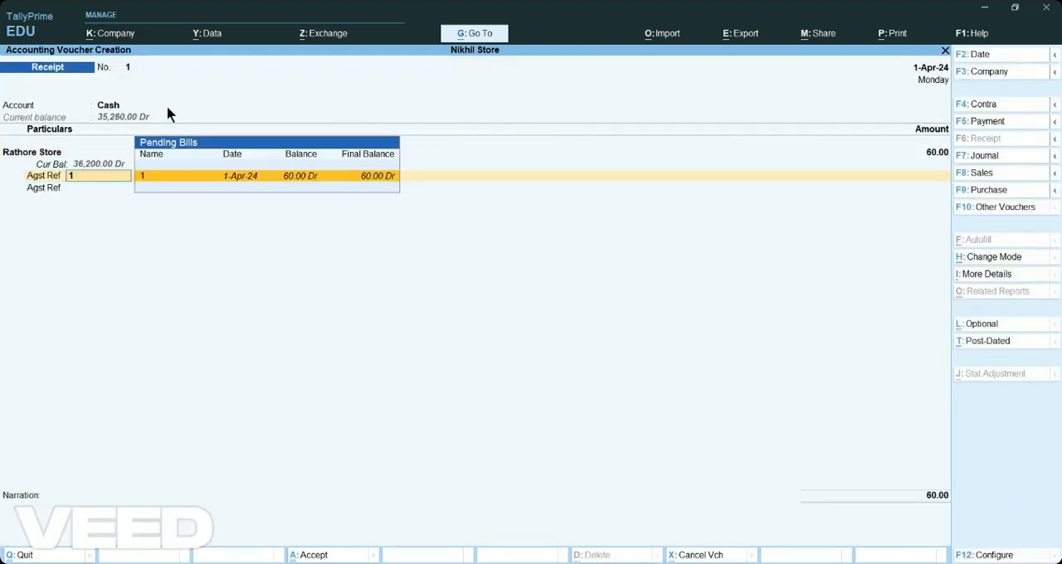
pyautogui.press('Return')
pyautogui.press('Return')
pyautogui.press('Return')
pyautogui.press('Return')
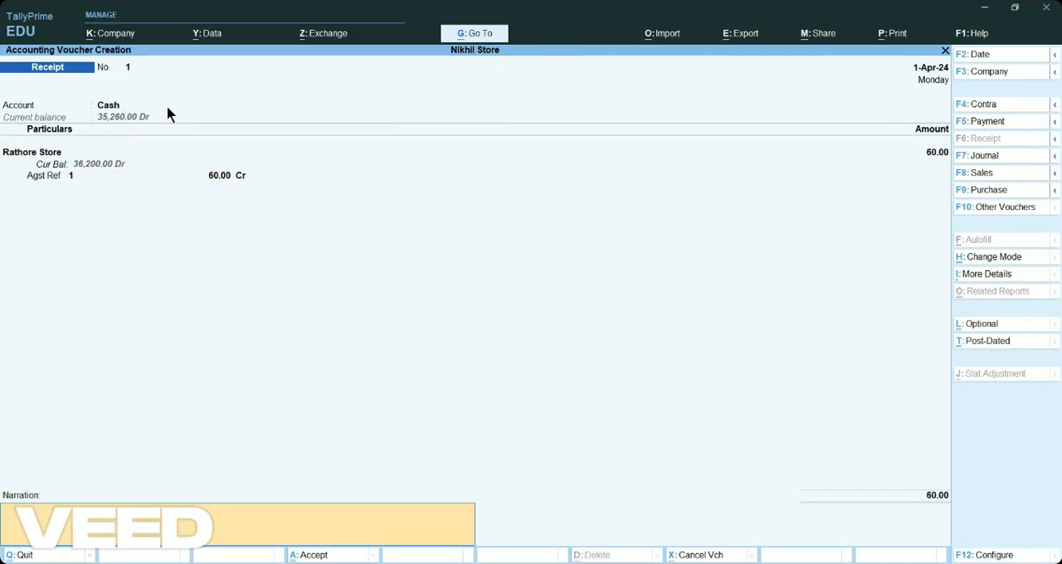
pyautogui.press('Return')
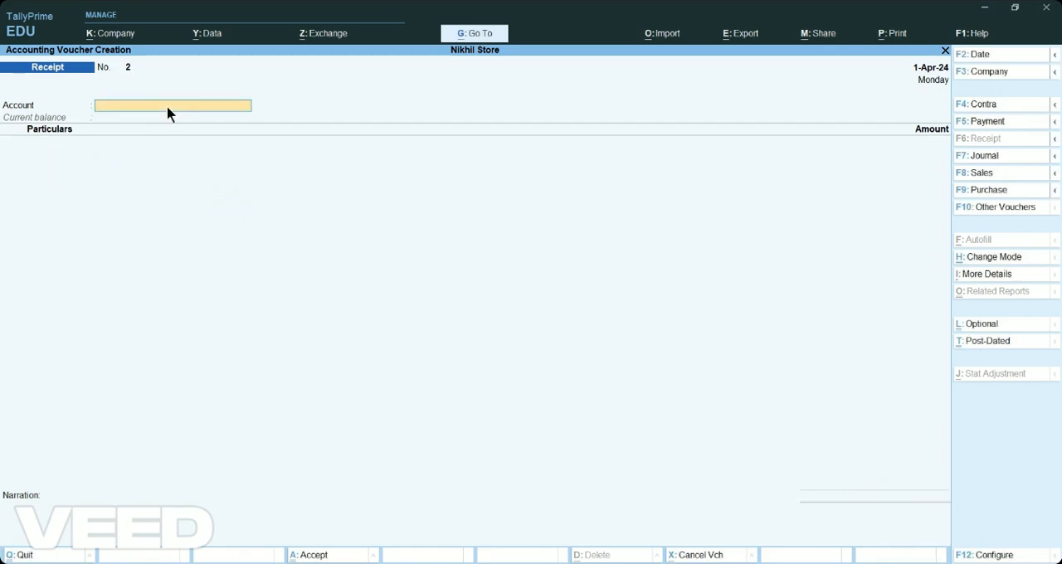
# Start a Purchase voucher with supplier invoice number FW/653/24-25 dated 1-Apr-24.
pyautogui.click(1025, 189)
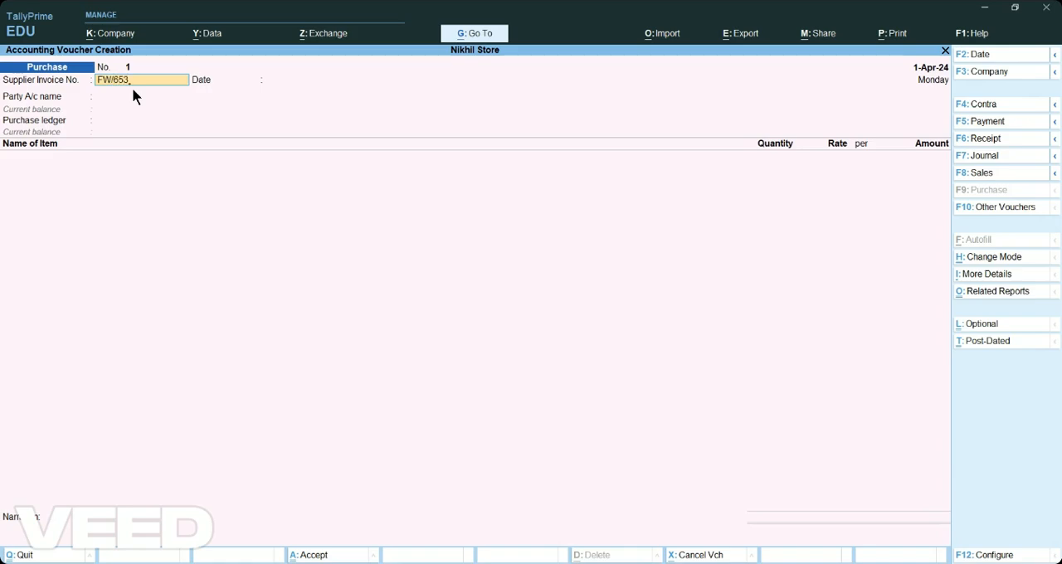
pyautogui.write('25')
pyautogui.press('Return')
# Choose Furniture World as the party and accept its receipt and party details without additions.
pyautogui.press('Return')
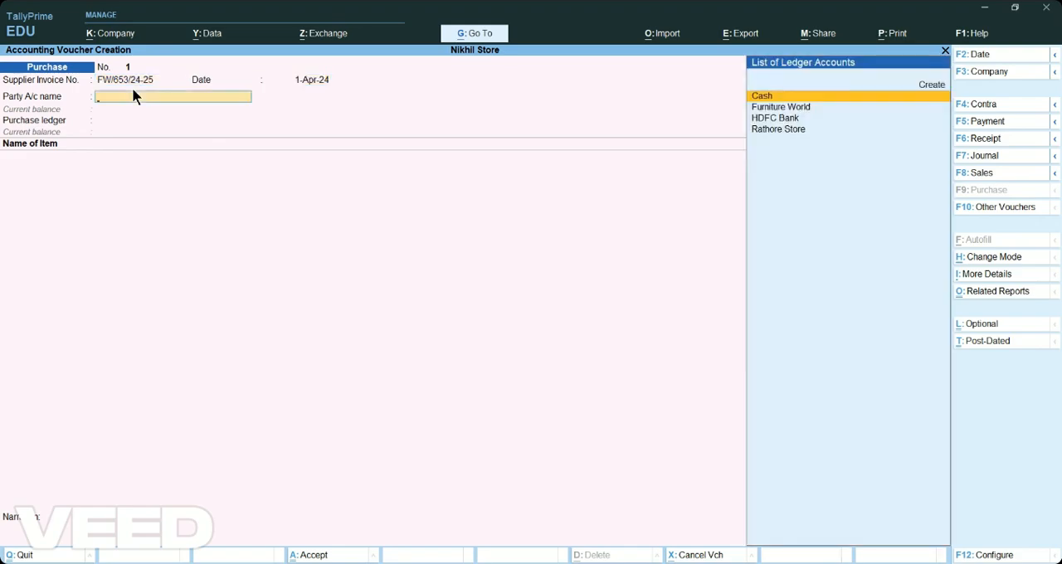
pyautogui.press('Down')
pyautogui.press('Return')
pyautogui.press('Return')
pyautogui.press('Return')
pyautogui.press('Return')
pyautogui.press('Return')
pyautogui.press('Return')
pyautogui.press('Return')
pyautogui.press('Return')
pyautogui.press('Return')
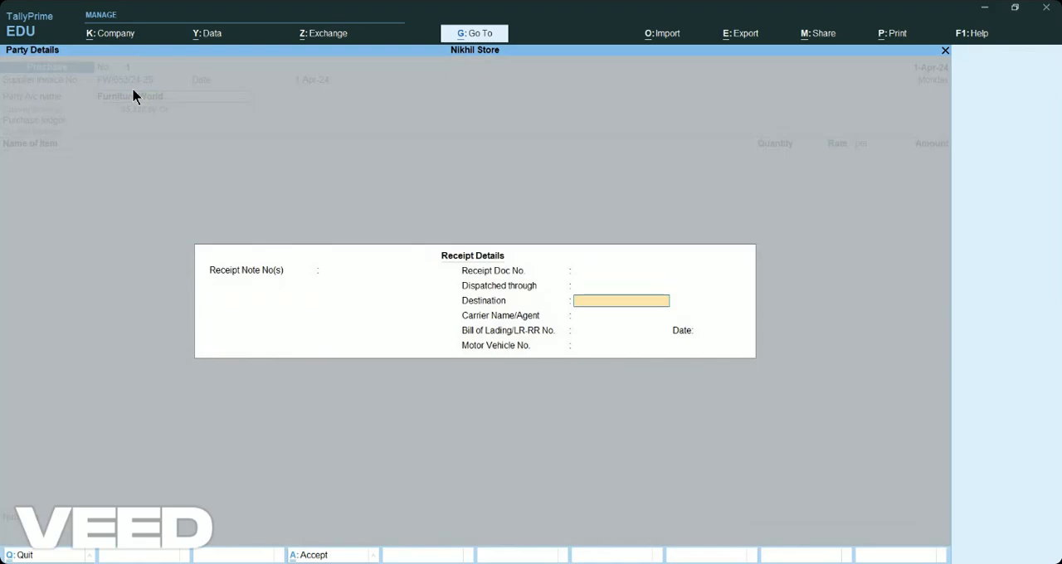
pyautogui.press('Return')
pyautogui.press('Return')
pyautogui.press('Return')
pyautogui.press('Return')
pyautogui.press('Return')
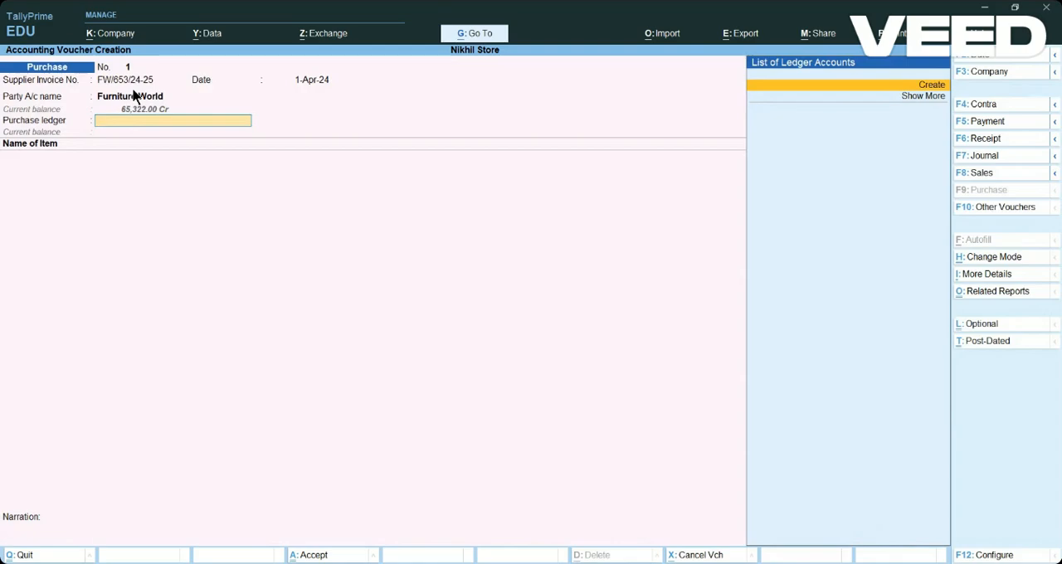
# Begin a new ledger named Purchase for the voucher's purchase ledger, without an alias.
pyautogui.hotkey('alt', 'c')
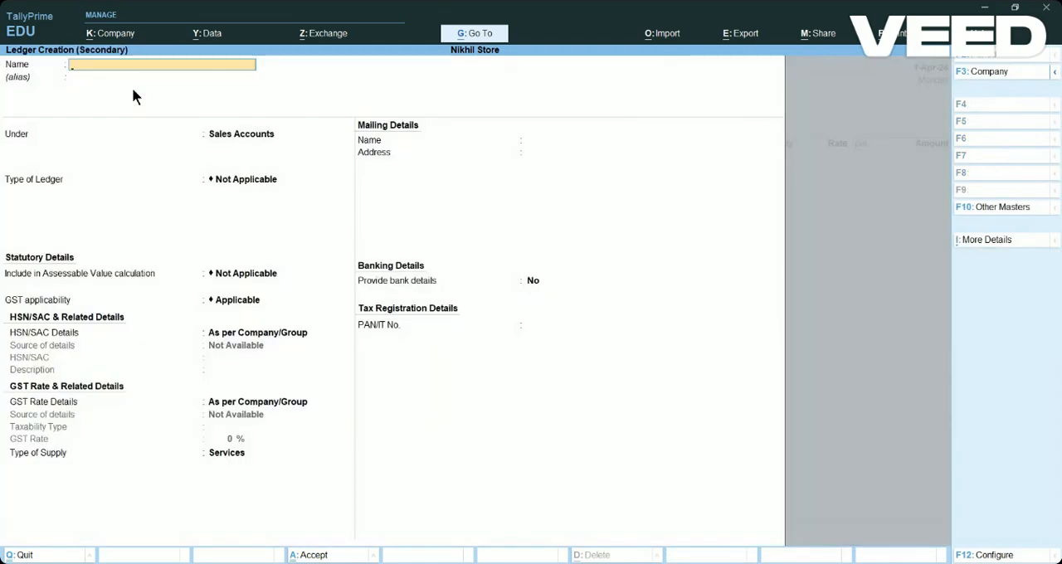
pyautogui.write('Purchase')
pyautogui.press('Return')
pyautogui.press('Return')
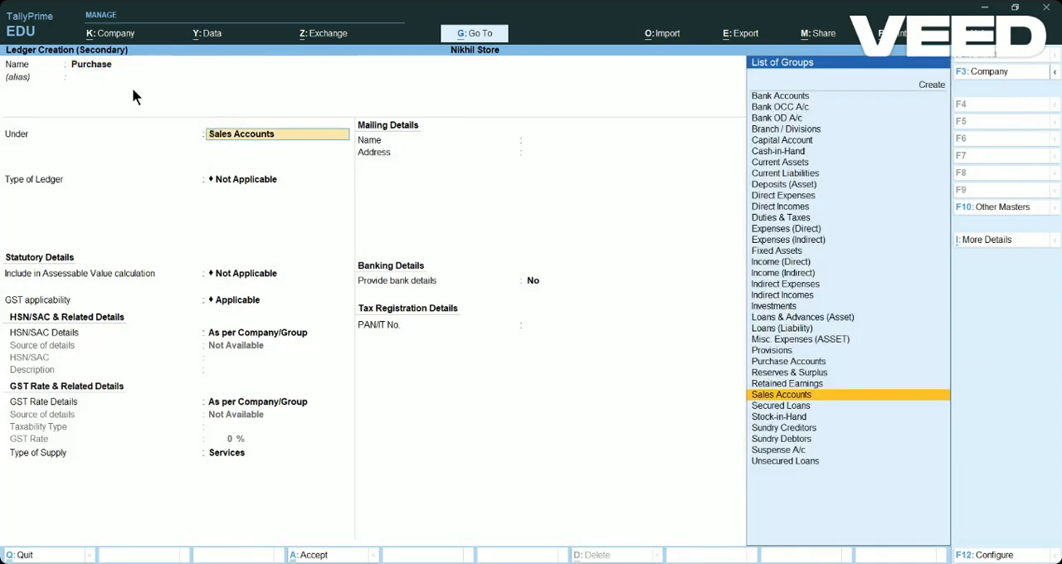
# Place the Purchase ledger under Purchase Accounts, keep its other defaults and save it.
pyautogui.press('Up')
pyautogui.press('Up')
pyautogui.press('Up')
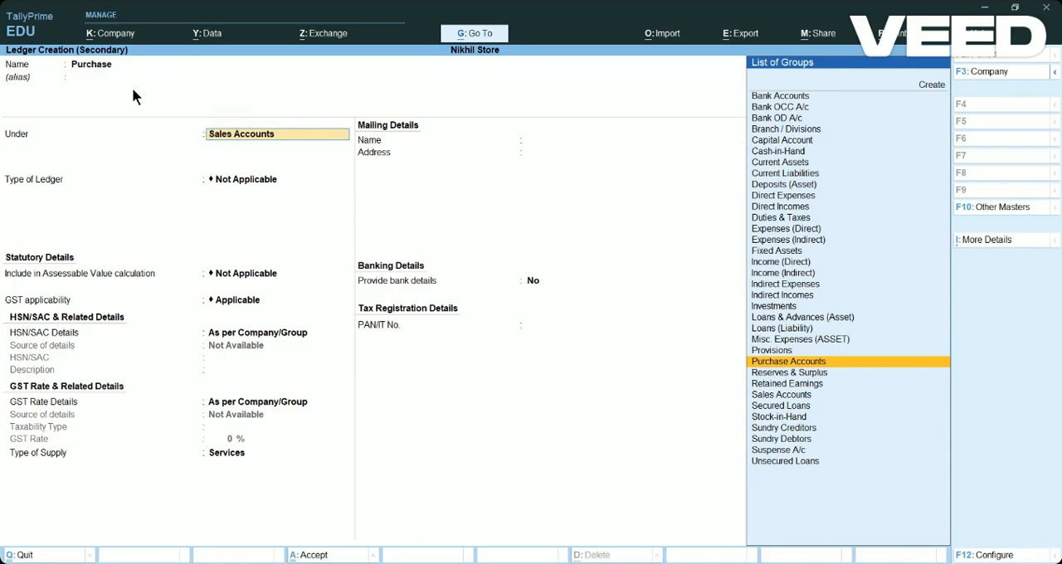
pyautogui.press('Return')
pyautogui.press('Return')
pyautogui.press('Return')
pyautogui.press('Return')
pyautogui.press('Return')
pyautogui.press('Return')
pyautogui.press('Return')
pyautogui.press('Return')
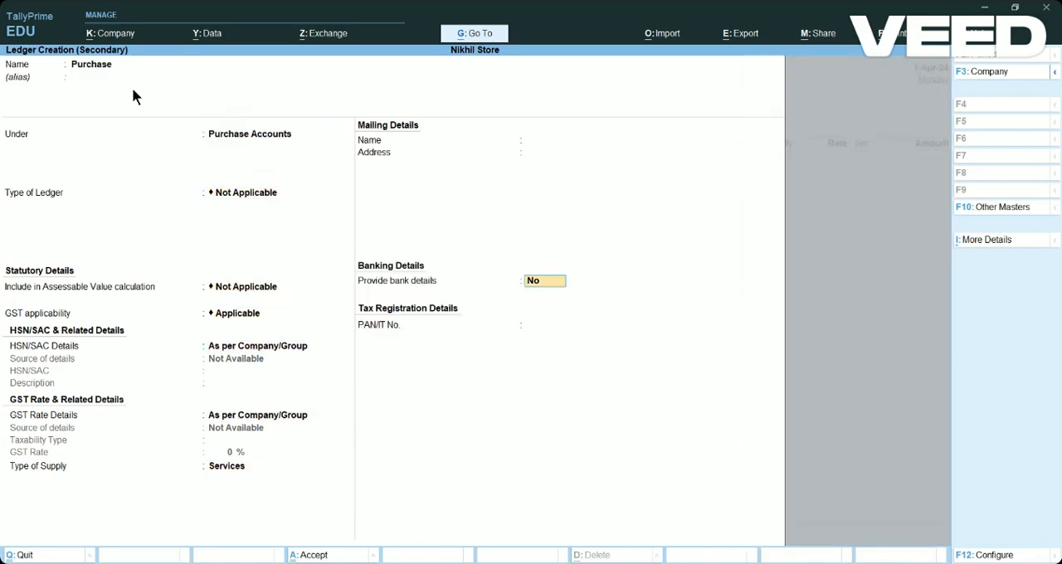
pyautogui.press('Return')
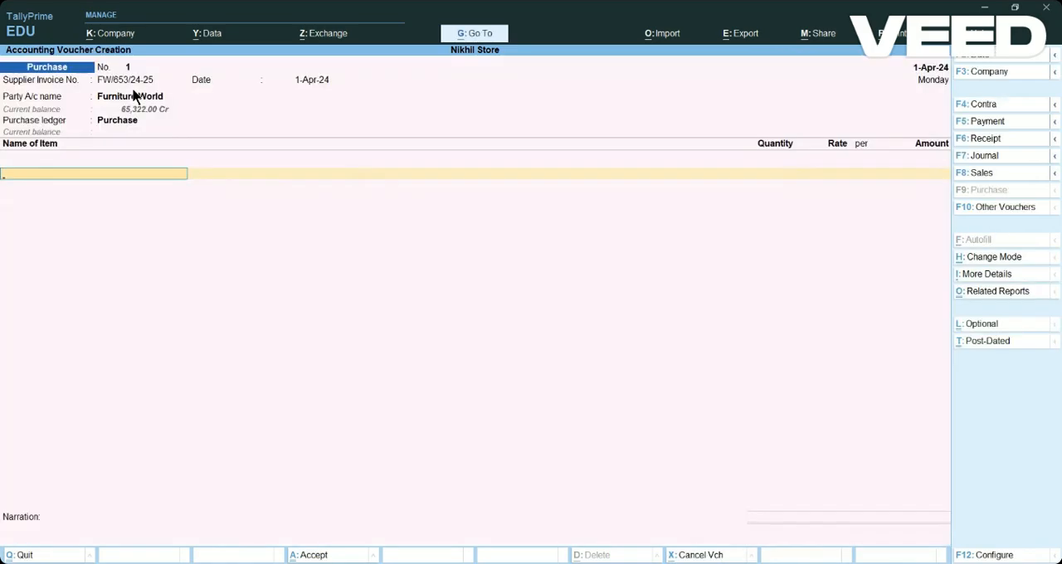
# Begin a new stock item named Chair from the purchase voucher's item line, without an alias.
pyautogui.write('C')
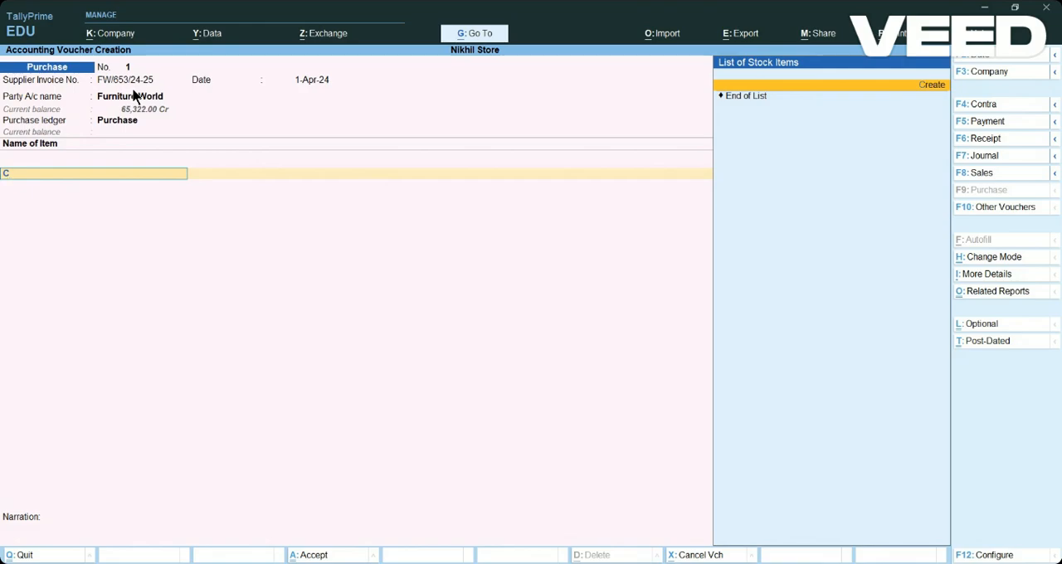
pyautogui.press('Return')
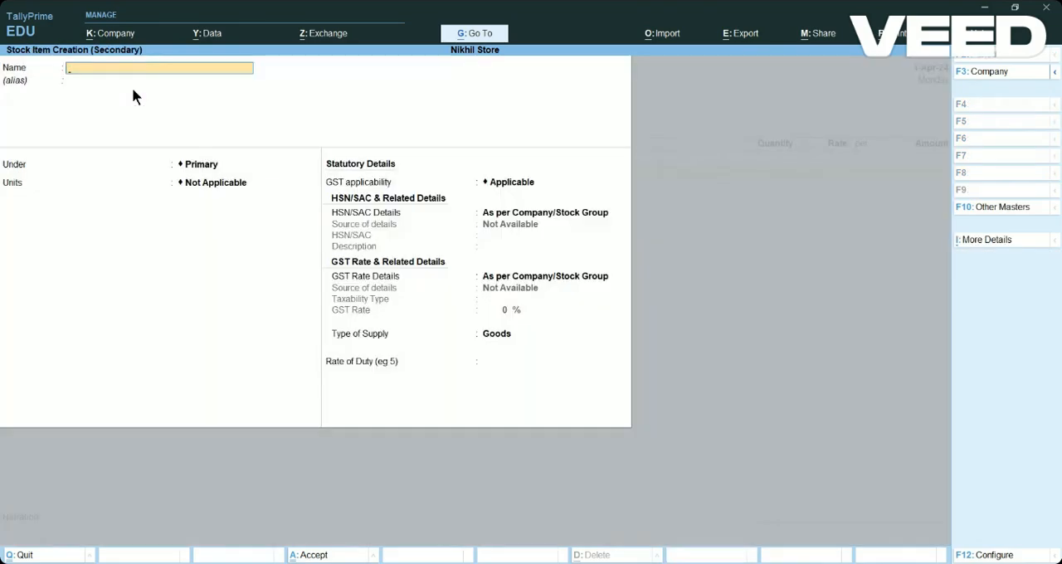
pyautogui.write('Chair')
pyautogui.press('Return')
pyautogui.press('Return')
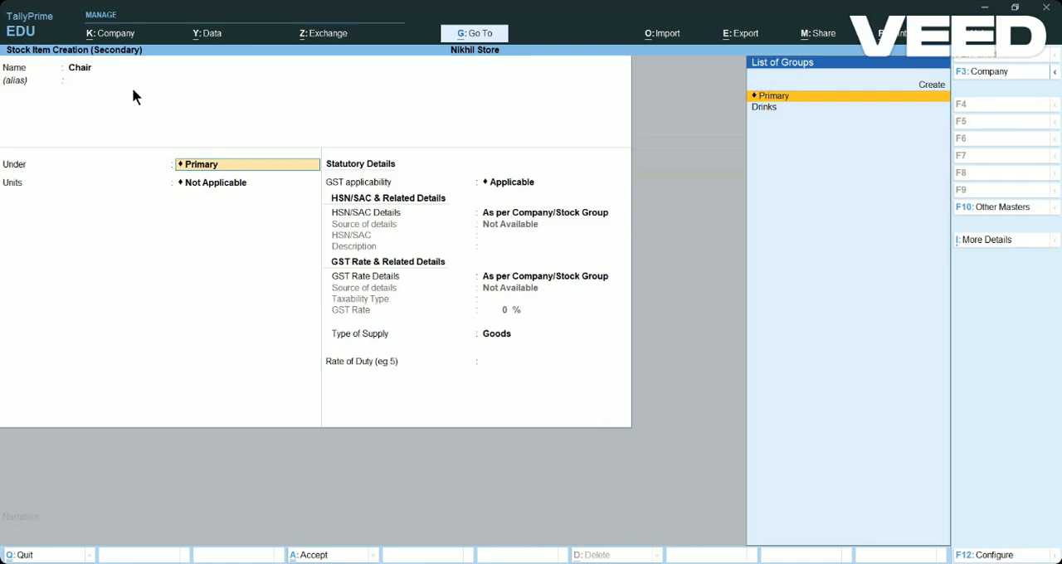
# Create a primary stock group named Furniture and assign it to the Chair item.
pyautogui.hotkey('alt', 'c')
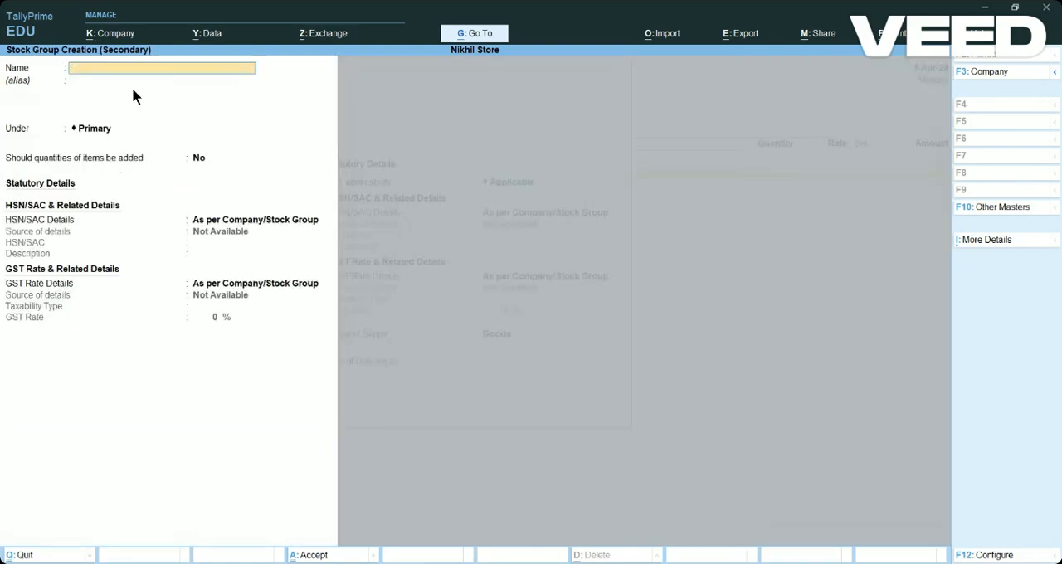
pyautogui.write('Furniture')
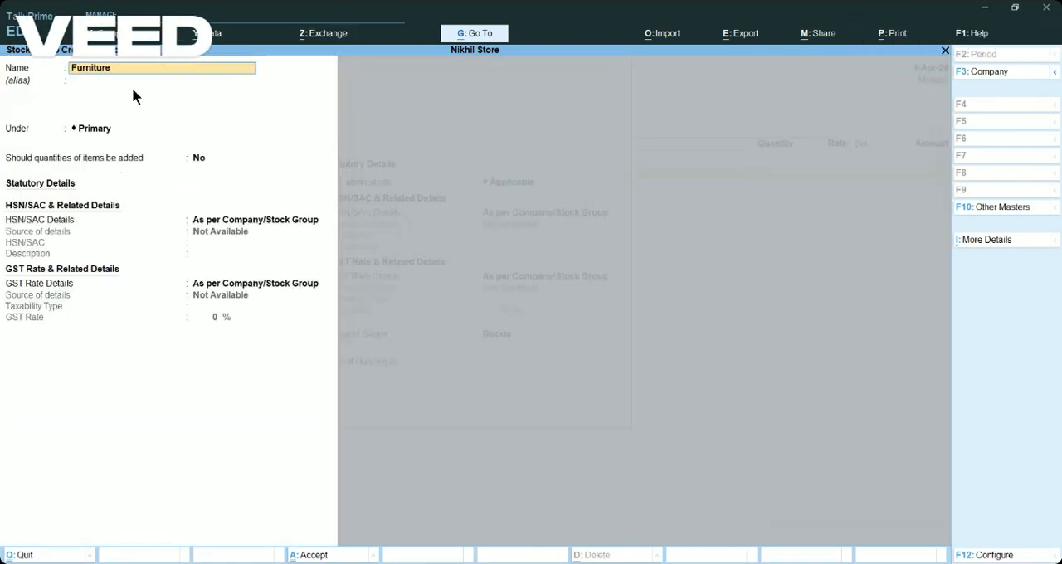
pyautogui.press('Return')
pyautogui.press('Return')
pyautogui.press('Return')
pyautogui.press('Return')
pyautogui.press('Return')
pyautogui.press('Return')
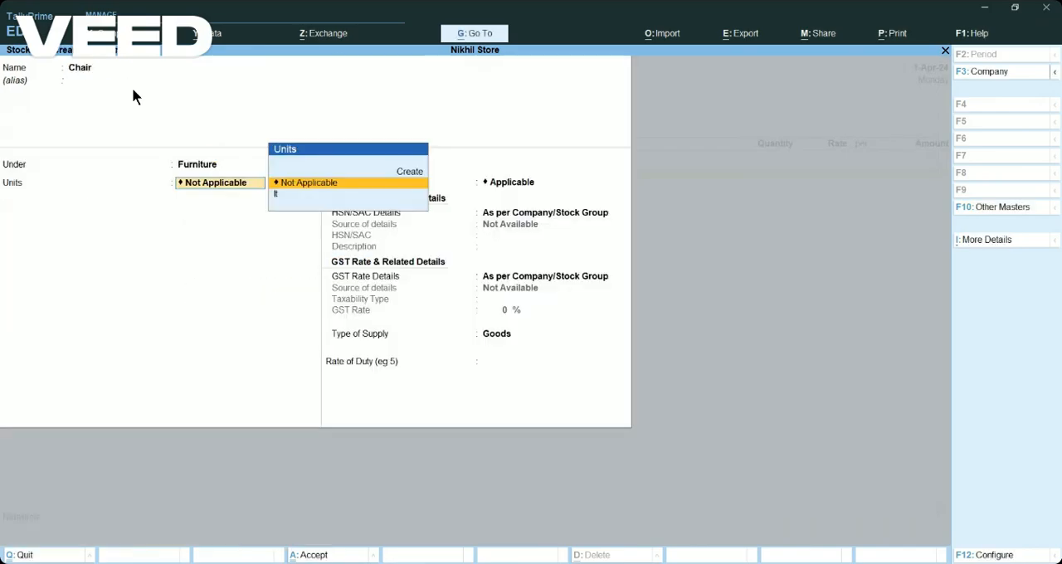
# Create a simple unit with the symbol pcs for Chair and save the stock item with its default tax details.
pyautogui.press('Up')
pyautogui.press('Return')
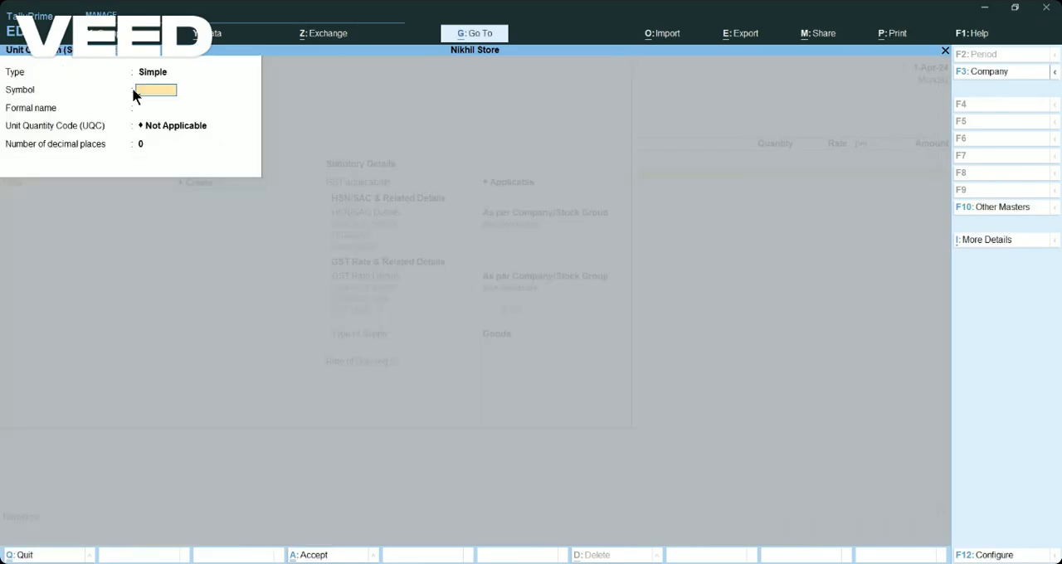
pyautogui.write('pcs')
pyautogui.press('Return')
pyautogui.press('Return')
pyautogui.press('Return')
pyautogui.press('Return')
pyautogui.press('Return')
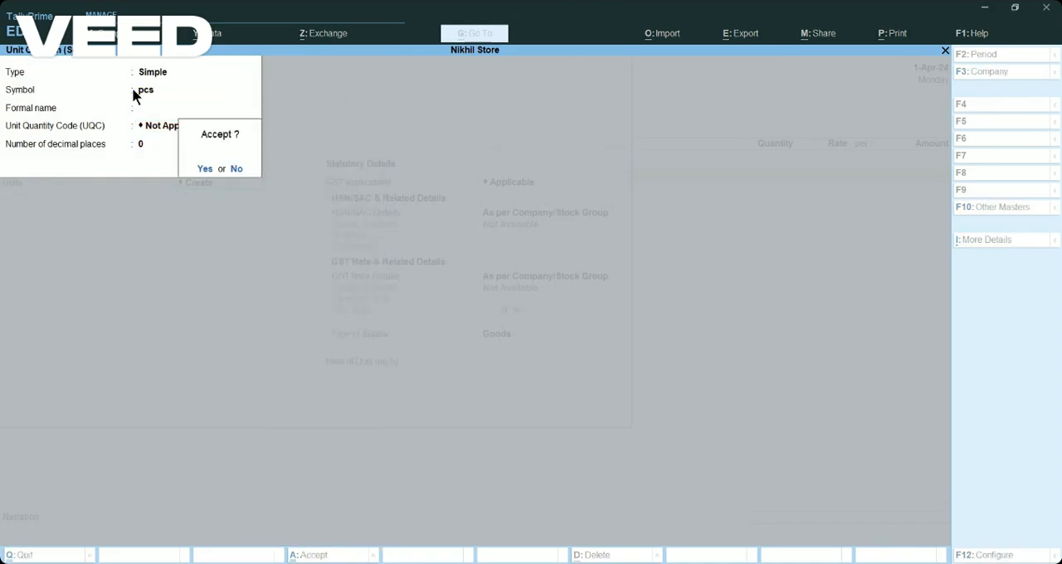
pyautogui.press('Return')
pyautogui.press('Return')
pyautogui.press('Return')
pyautogui.press('Return')
pyautogui.press('Return')
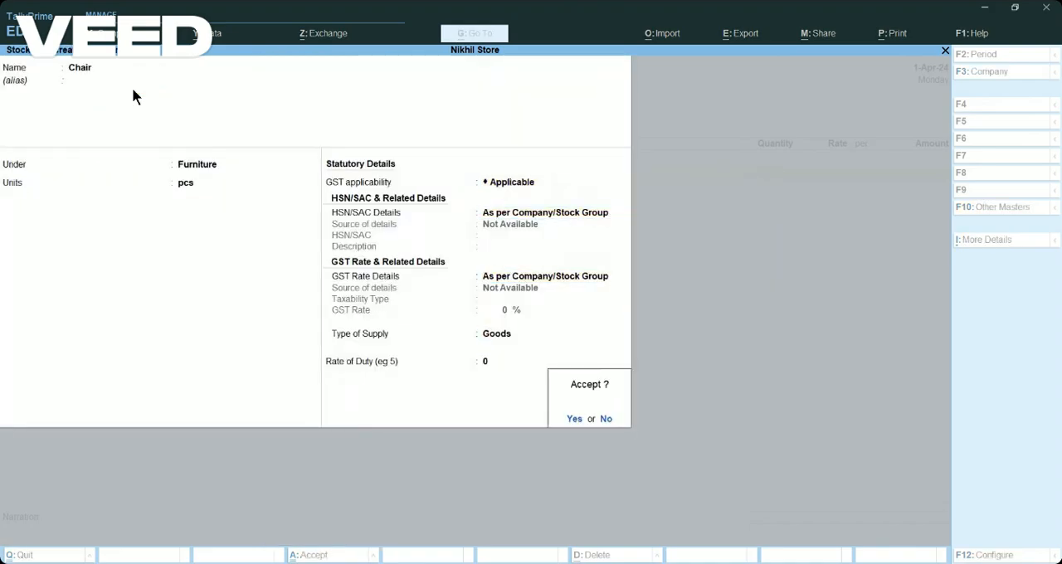
pyautogui.press('Return')
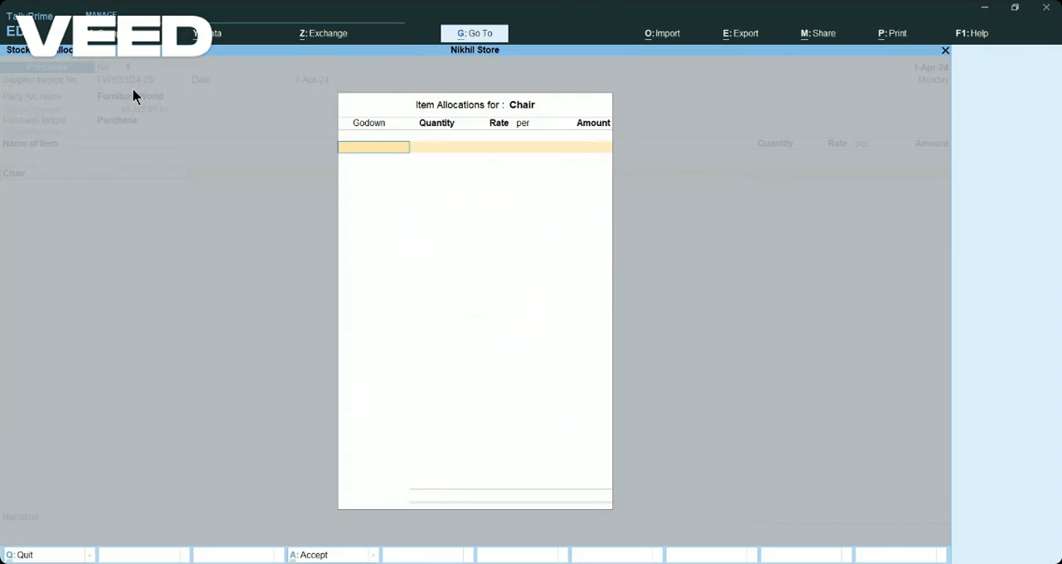
# Allocate 1 pcs of Chair to Shop 1 at a rate of 1,000 per piece.
pyautogui.press('Return')
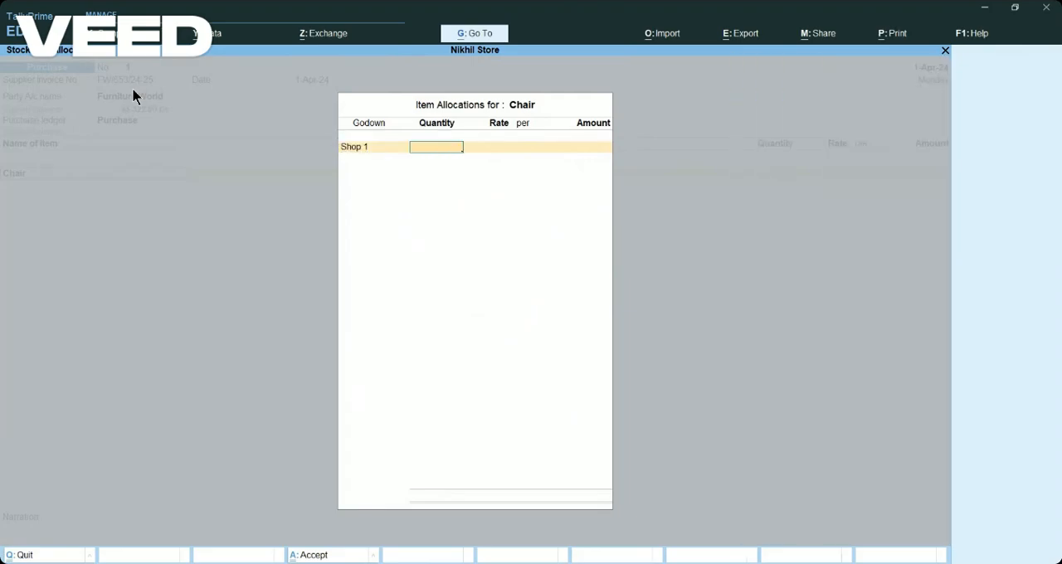
pyautogui.write('2')
pyautogui.press('BackSpace')
pyautogui.write('1')
pyautogui.press('Return')
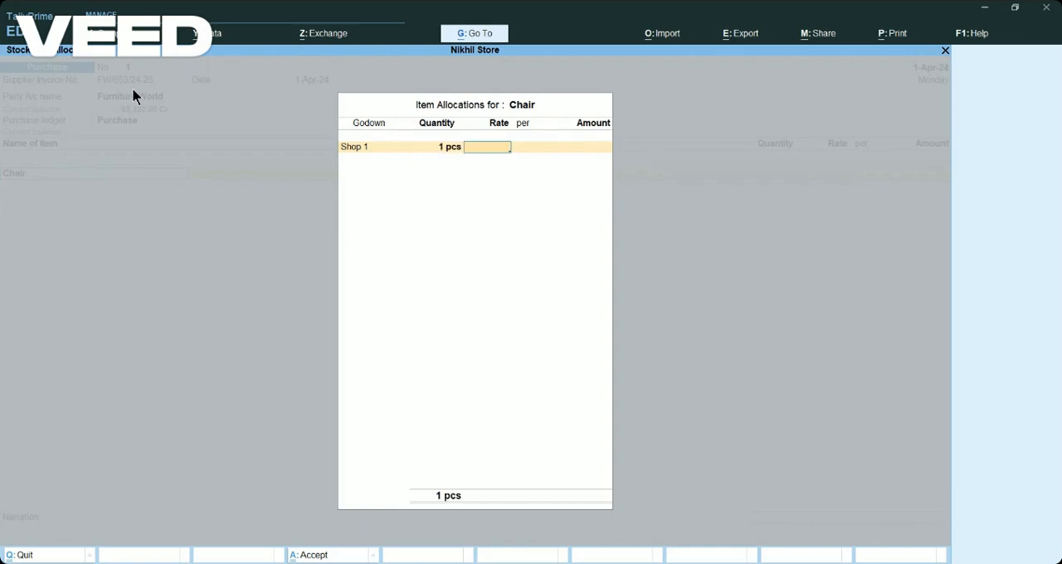
pyautogui.write('1000')
pyautogui.press('Return')
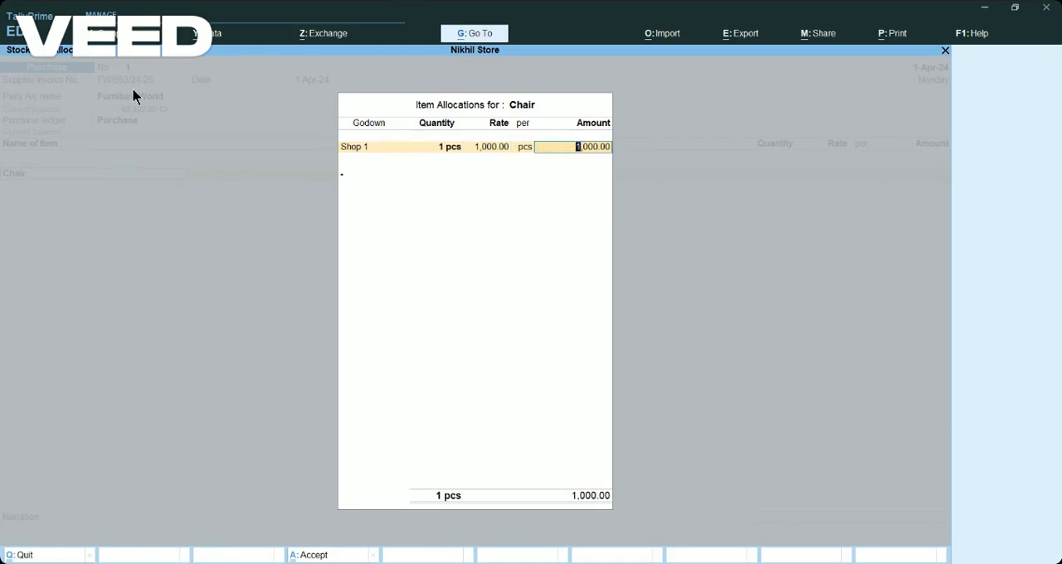
pyautogui.press('Return')
pyautogui.press('Return')
# End the item list, record 1,000.00 Cr as New Ref FW/653/24-25 for Furniture World and save the purchase voucher.
pyautogui.press('Return')
pyautogui.press('Return')
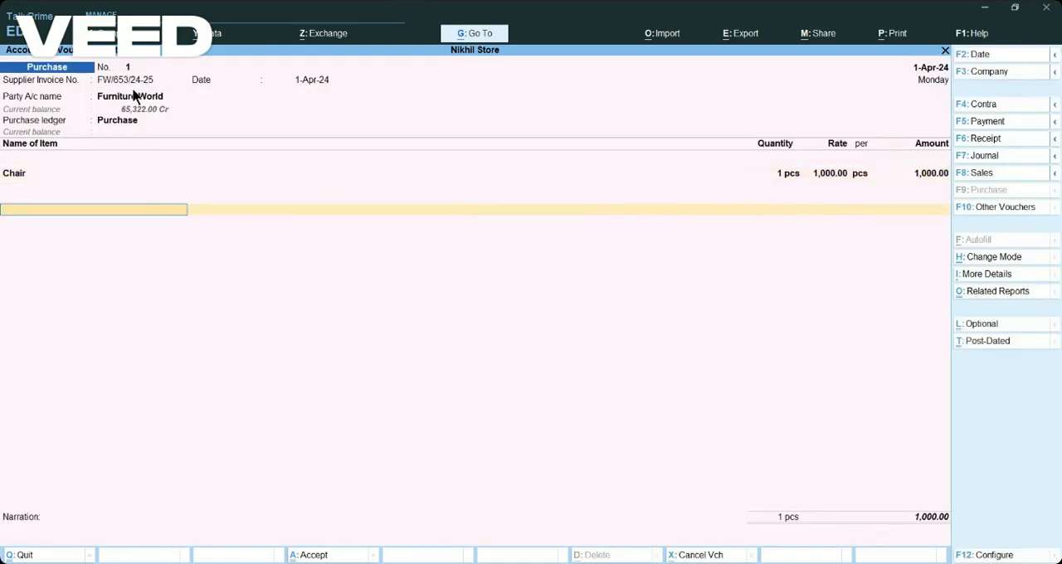
pyautogui.press('Return')
pyautogui.press('Return')
pyautogui.press('Return')
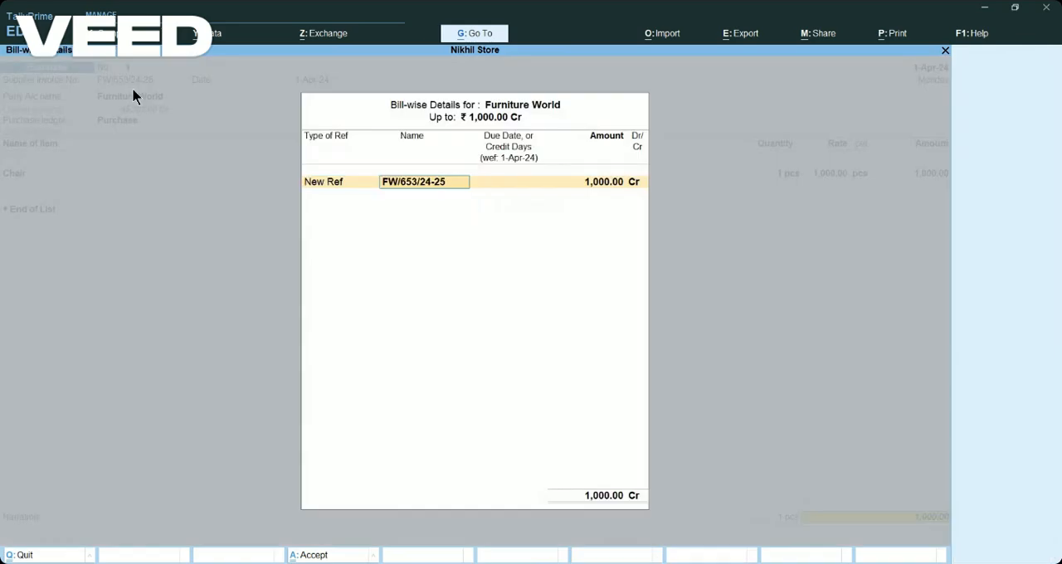
pyautogui.press('Return')
pyautogui.press('Return')
pyautogui.press('Return')
pyautogui.press('Return')
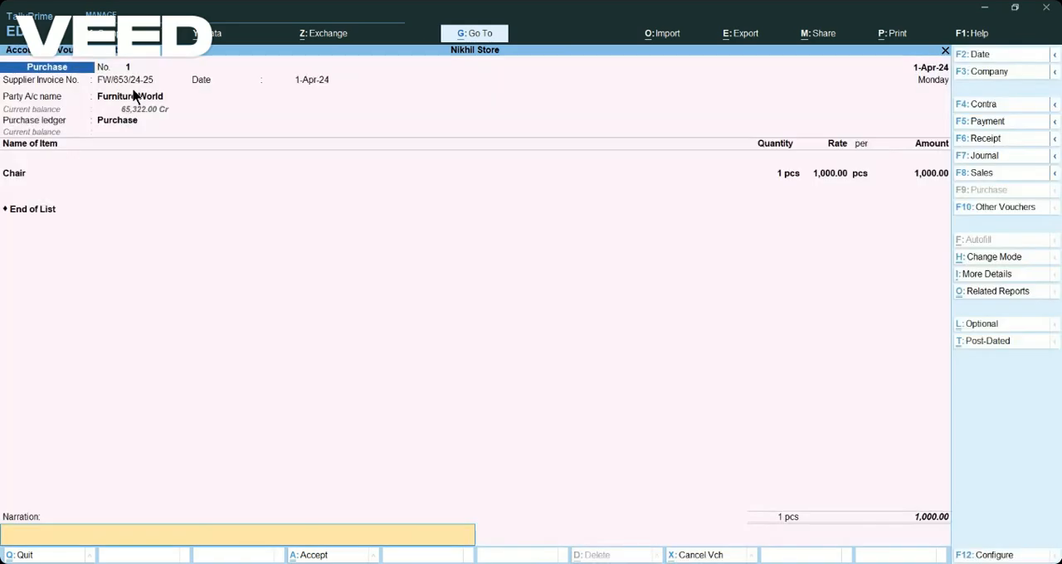
pyautogui.press('Return')
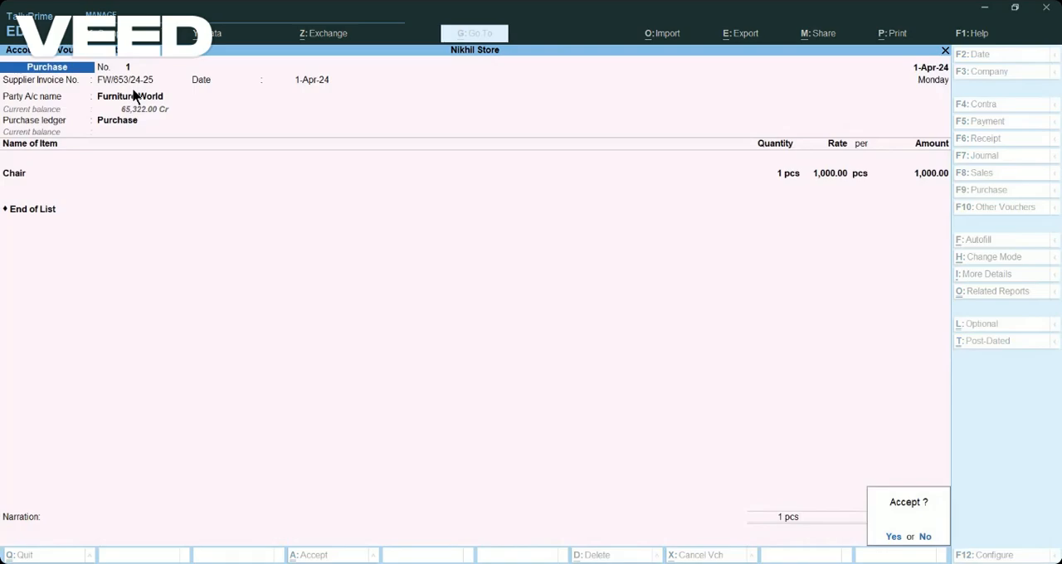
pyautogui.press('Return')
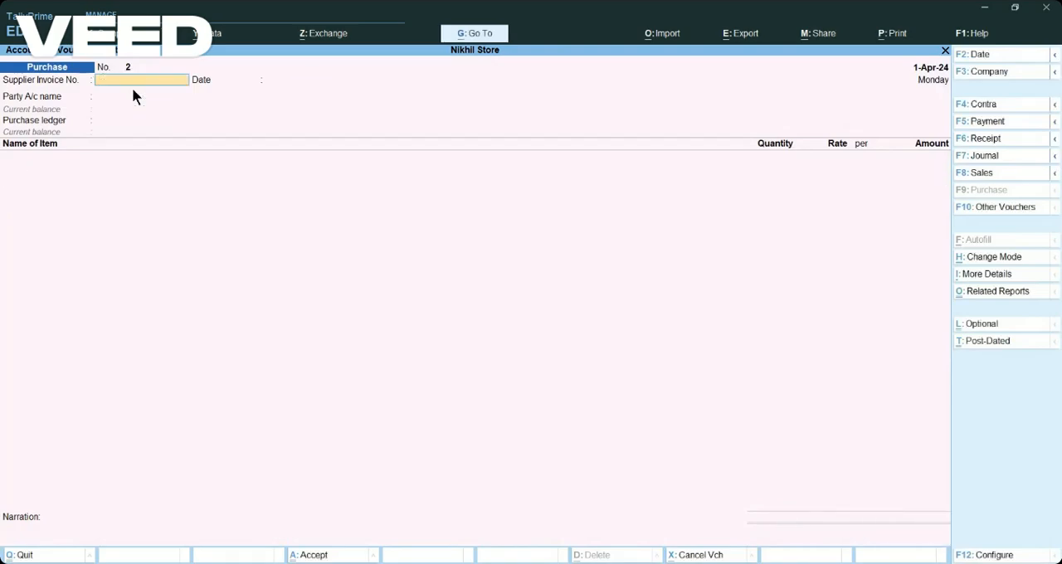
# Start a Payment voucher from the Cash account with Furniture World as the party and an amount of 1,000.
pyautogui.click(1004, 123)
pyautogui.write('S')
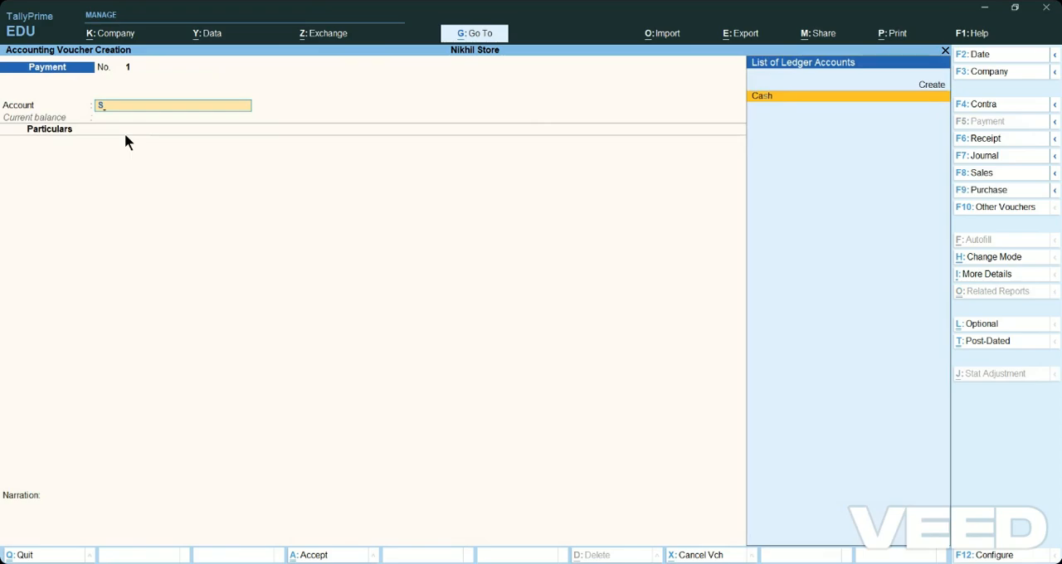
pyautogui.press('BackSpace')
pyautogui.press('Return')
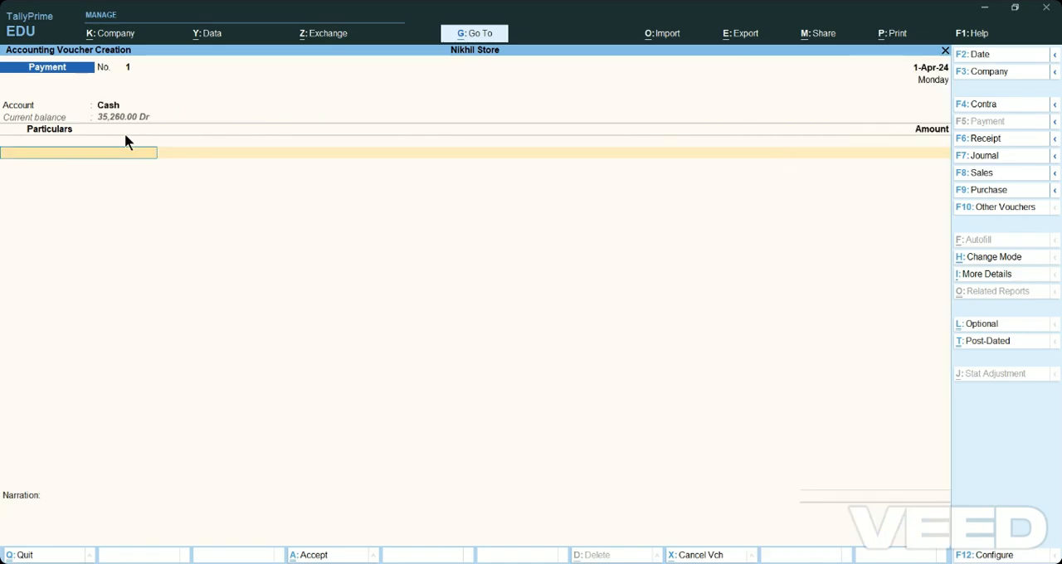
pyautogui.write('S')
pyautogui.press('BackSpace')
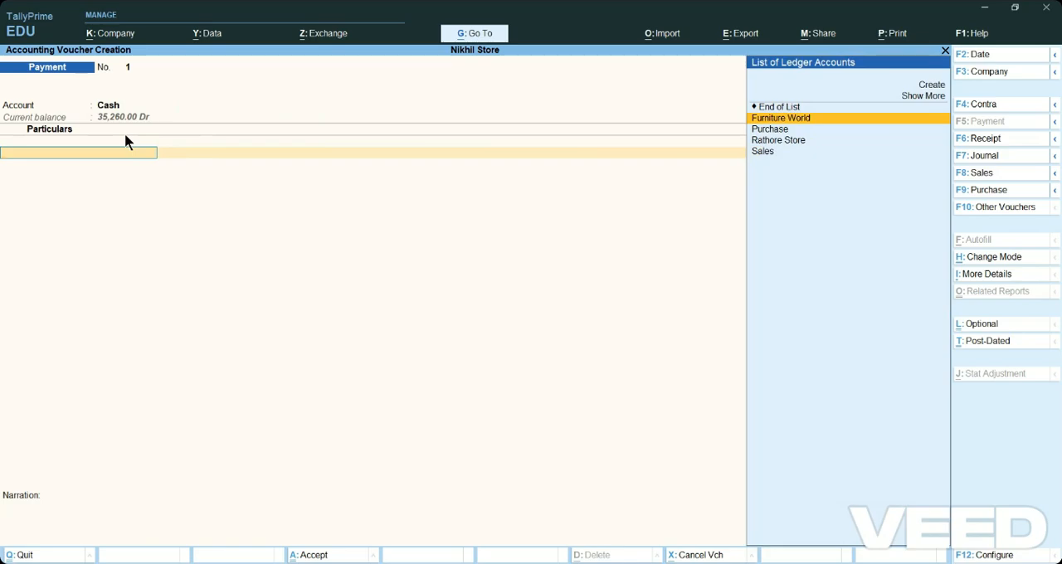
pyautogui.press('Return')
pyautogui.write('1,000')
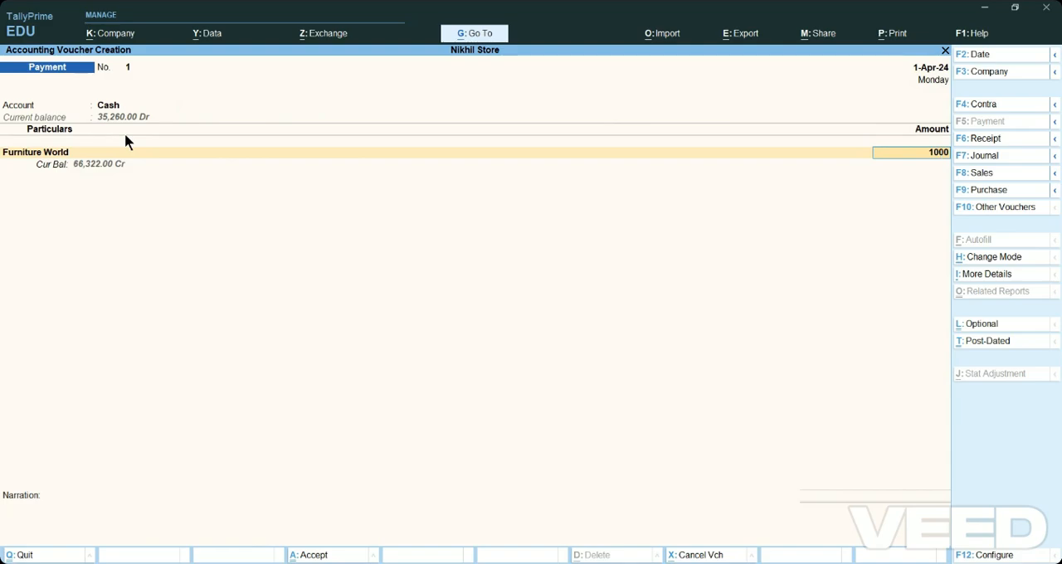
# Settle the payment against Furniture World's bill FW/653/24-25, save the voucher without a narration and leave voucher entry.
pyautogui.press('Return')
pyautogui.press('Return')
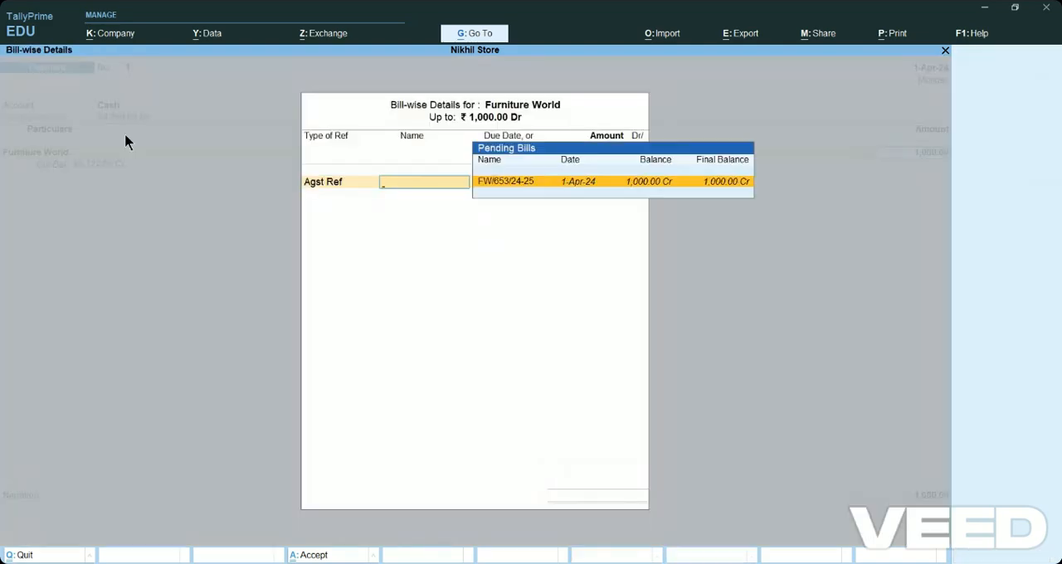
pyautogui.press('Return')
pyautogui.press('Return')
pyautogui.press('Return')
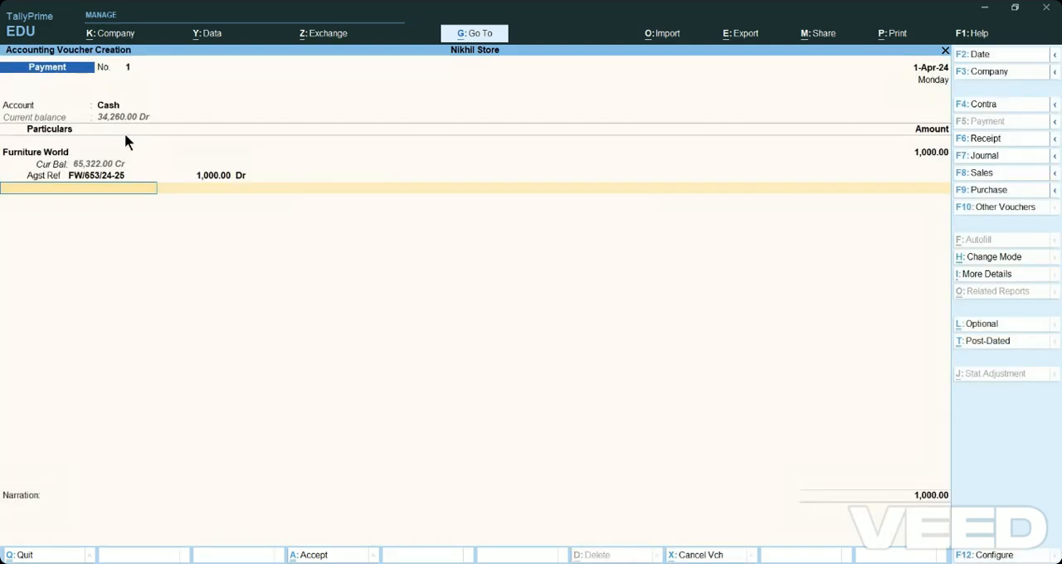
pyautogui.press('Return')
pyautogui.press('Return')
pyautogui.press('Return')
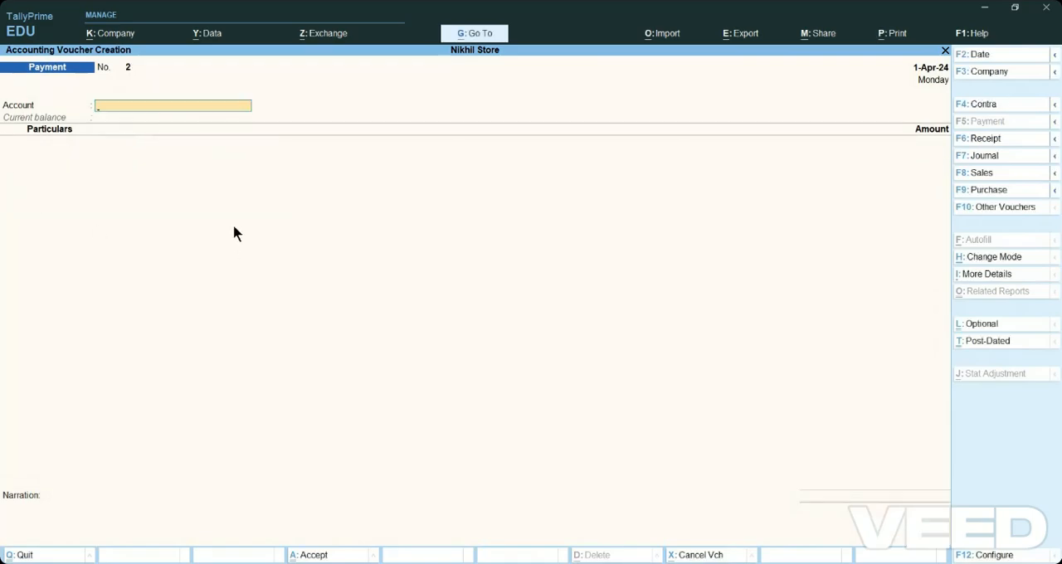
pyautogui.press('Escape')
pyautogui.press('Return')
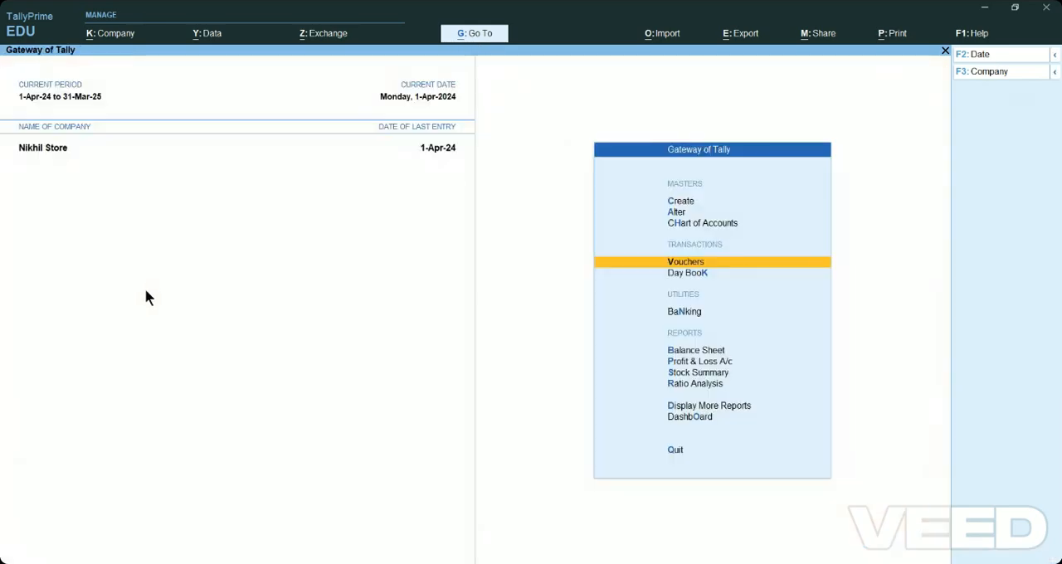